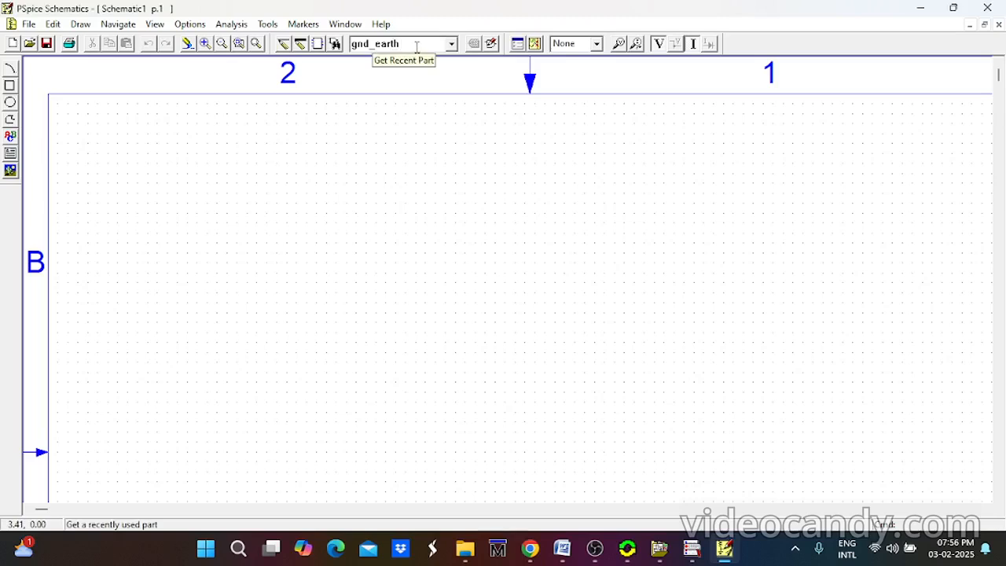
Place one vdc voltage source in the upper-left area of the schematic sheet.
{"action": "left_click", "coordinate": [416, 47]}
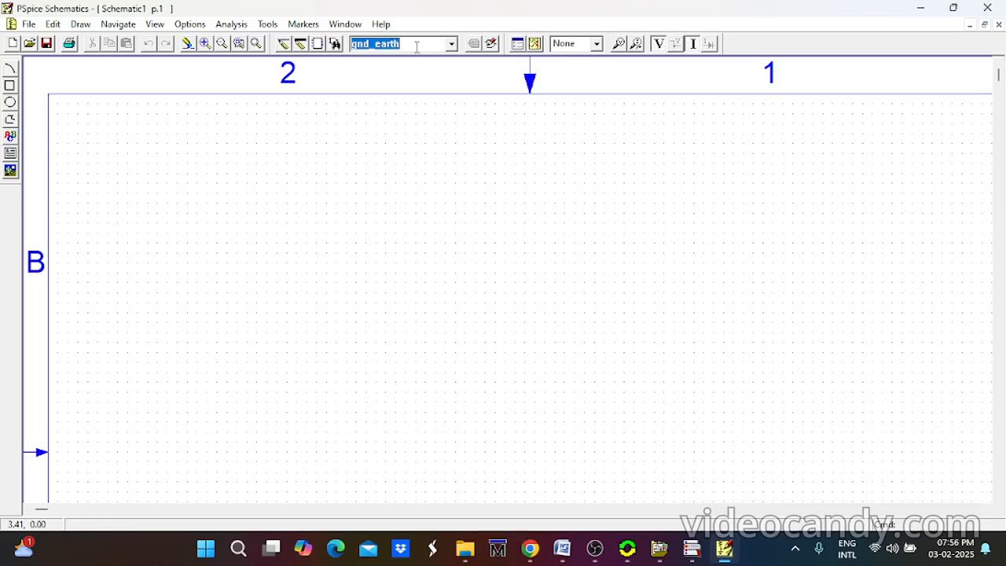
{"action": "type", "text": "vdc"}
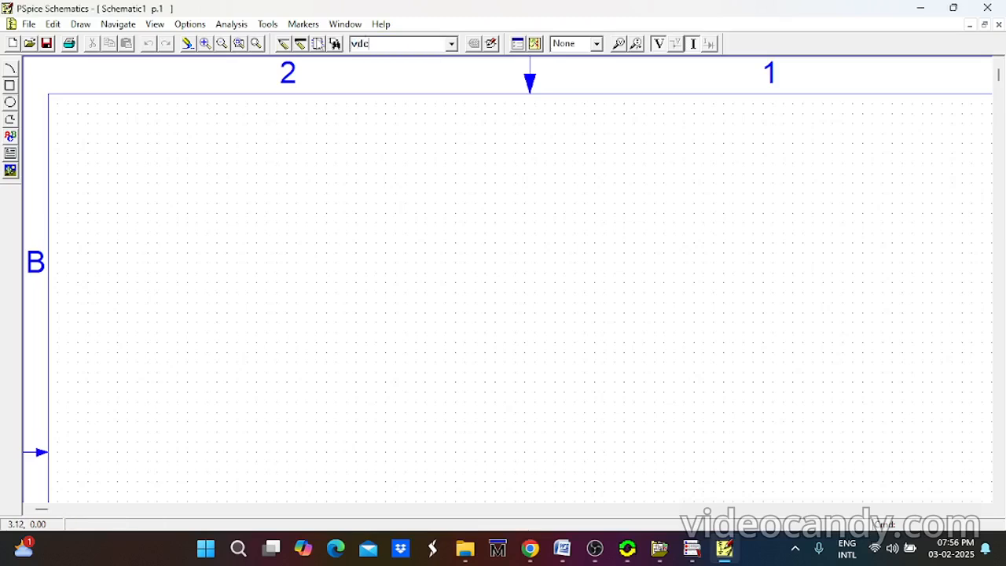
{"action": "key", "text": "Return"}
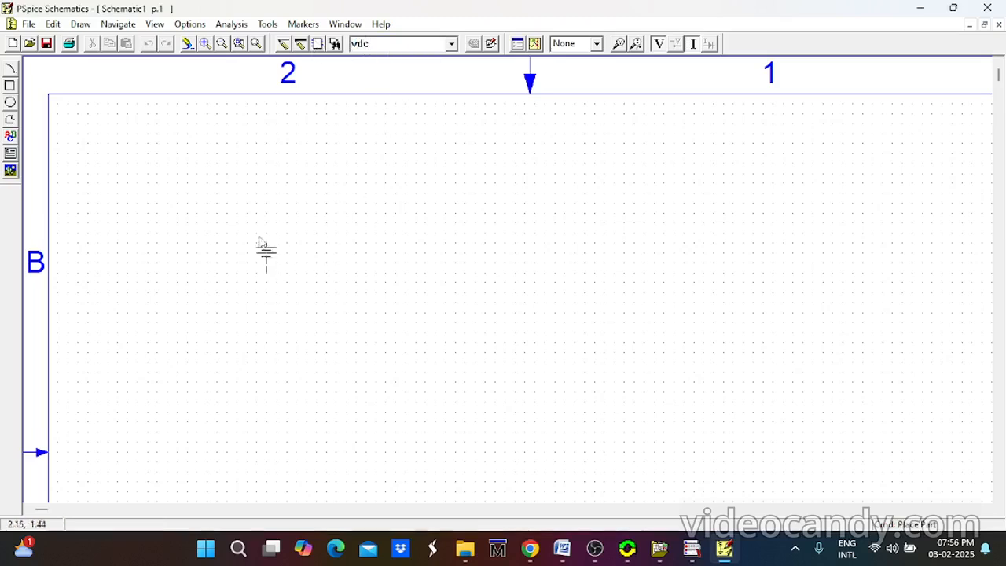
{"action": "left_click", "coordinate": [250, 236]}
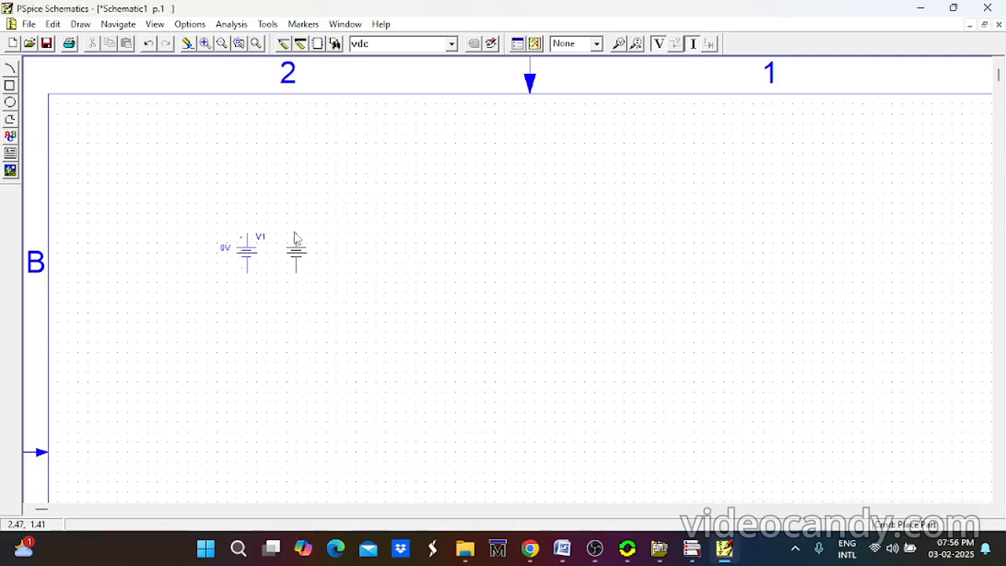
{"action": "right_click", "coordinate": [285, 236]}
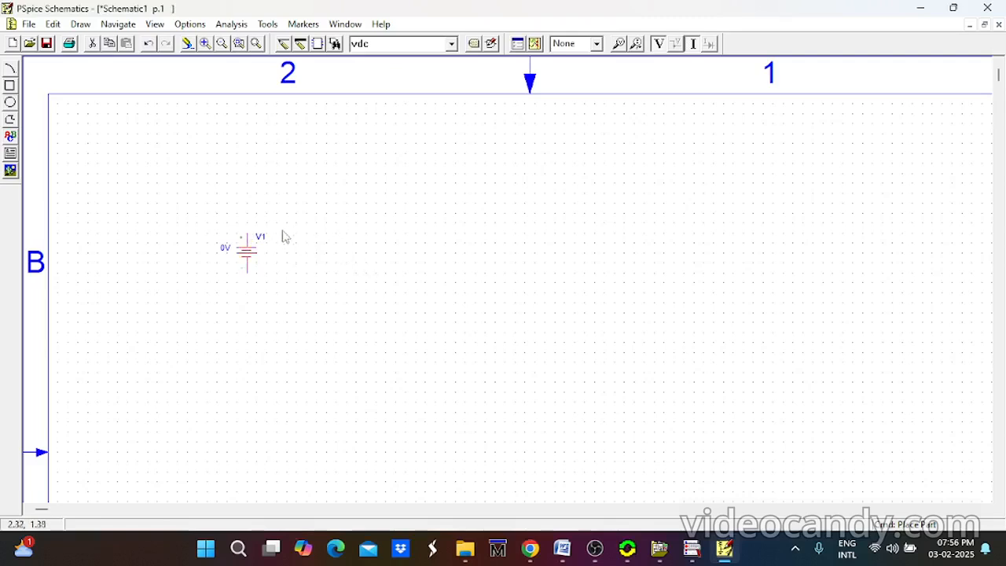
Place one resistor (r) horizontally, above and to the right of voltage source V1.
{"action": "left_click", "coordinate": [334, 44]}
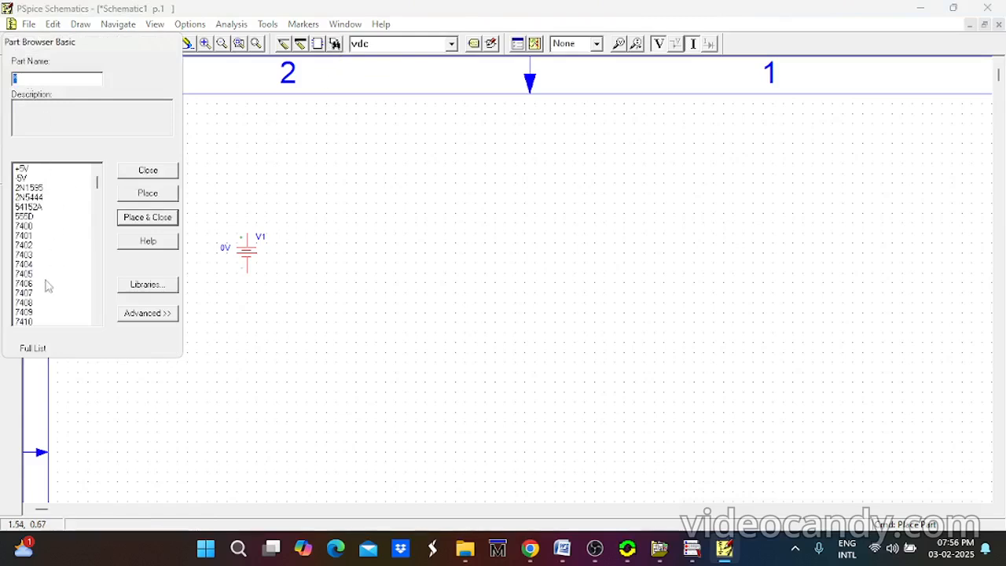
{"action": "left_click", "coordinate": [142, 172]}
{"action": "left_click", "coordinate": [382, 45]}
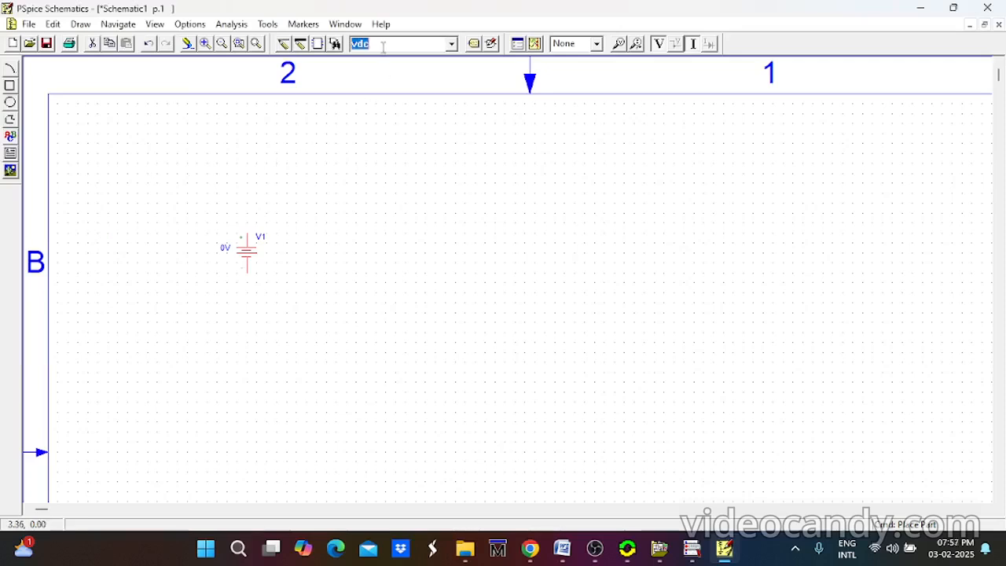
{"action": "type", "text": "r"}
{"action": "key", "text": "Return"}
{"action": "left_click", "coordinate": [319, 216]}
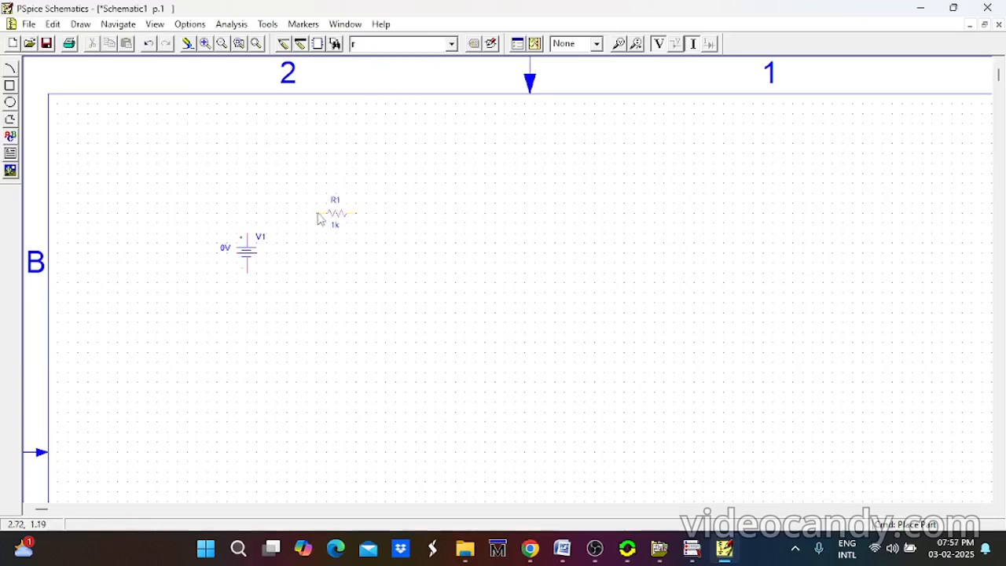
{"action": "right_click", "coordinate": [368, 266]}
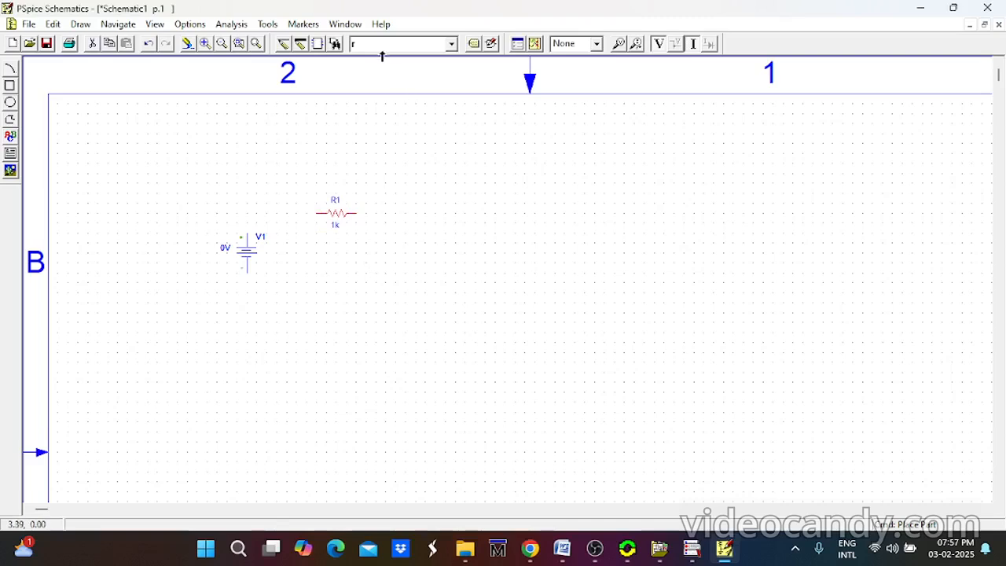
Place one diode (d) to the right of resistor R1.
{"action": "type", "text": "d"}
{"action": "key", "text": "Return"}
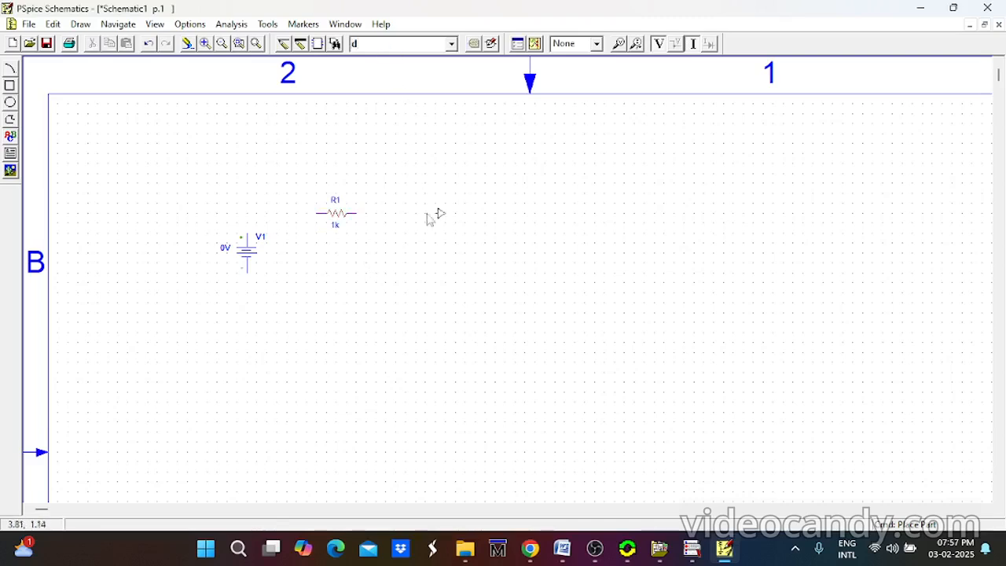
{"action": "left_click", "coordinate": [422, 233]}
{"action": "right_click", "coordinate": [440, 299]}
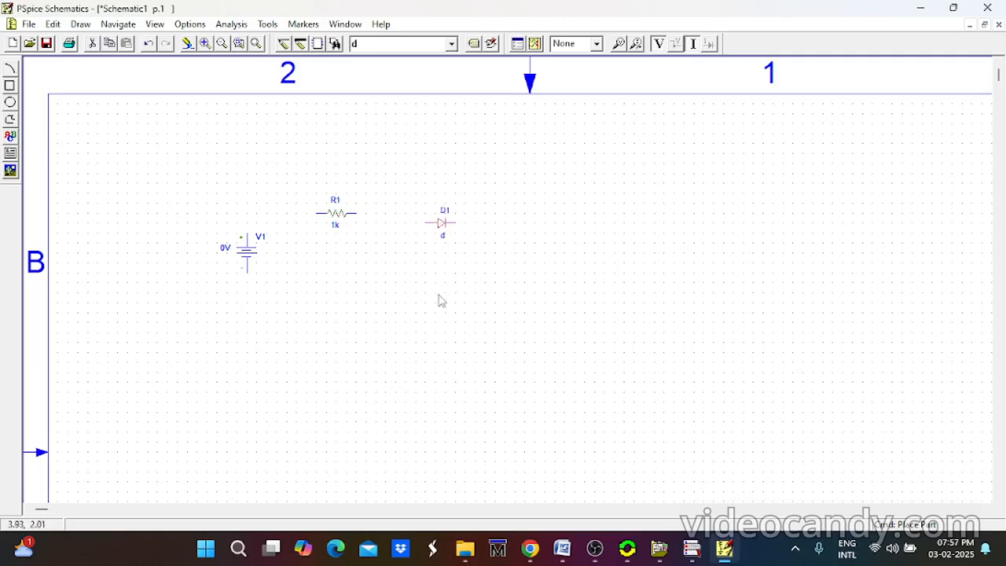
Rotate diode D1 until it stands vertically and points downward.
{"action": "left_click", "coordinate": [449, 233]}
{"action": "key", "text": "ctrl+r"}
{"action": "key", "text": "ctrl+r"}
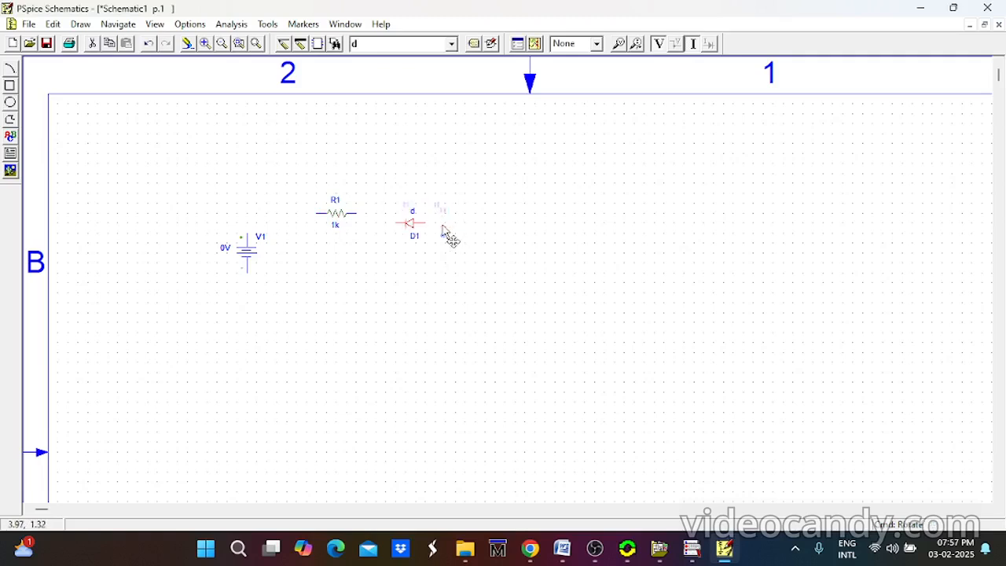
{"action": "key", "text": "ctrl+r"}
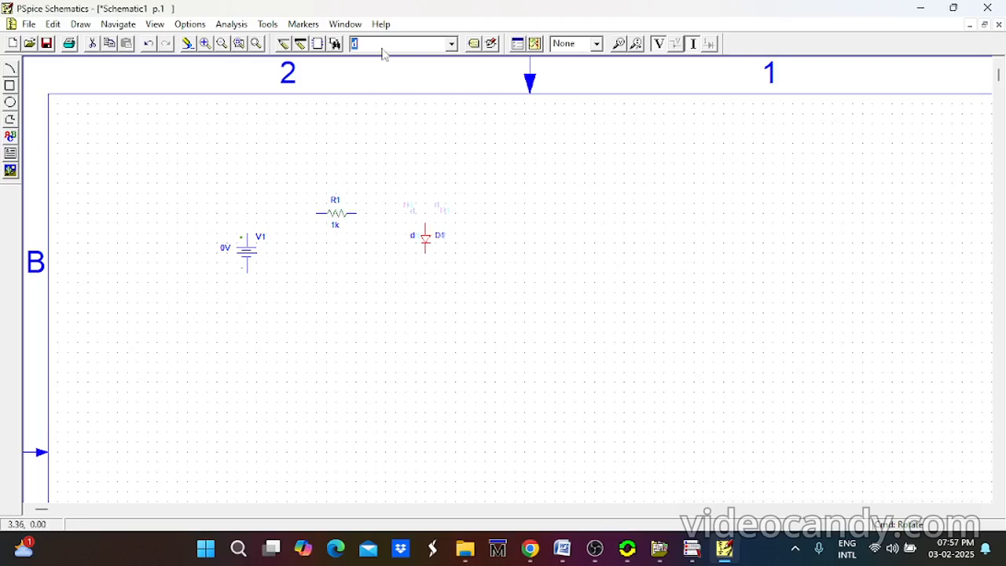
Place one gnd_earth ground symbol below resistor R1, between the source and the diode.
{"action": "type", "text": "gn"}
{"action": "left_click", "coordinate": [452, 46]}
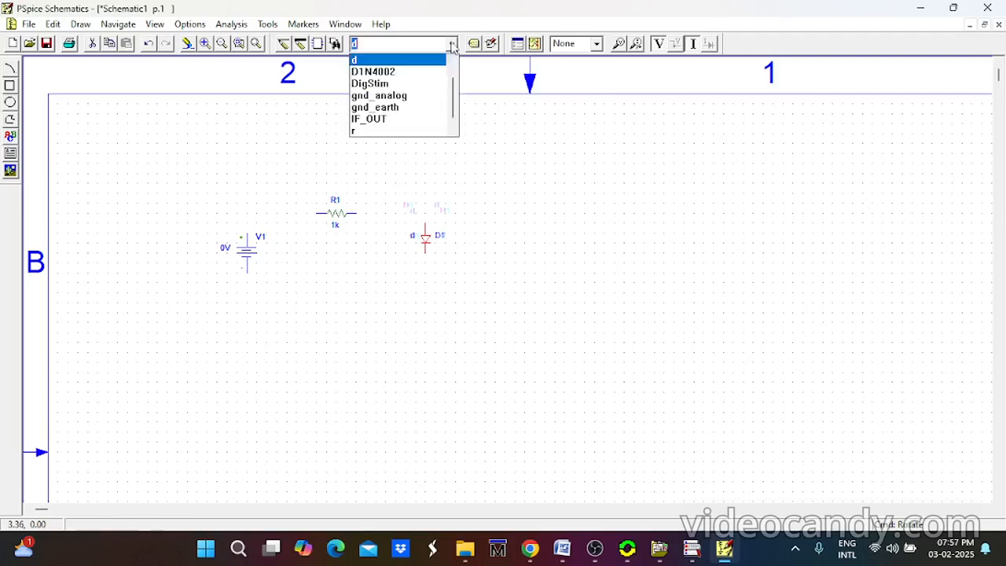
{"action": "left_click", "coordinate": [395, 106]}
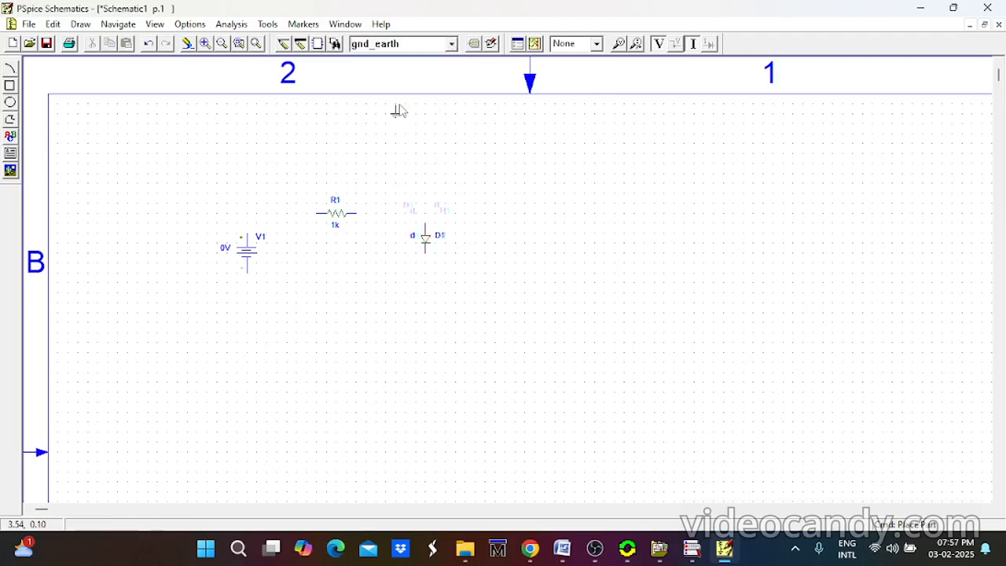
{"action": "left_click", "coordinate": [337, 293]}
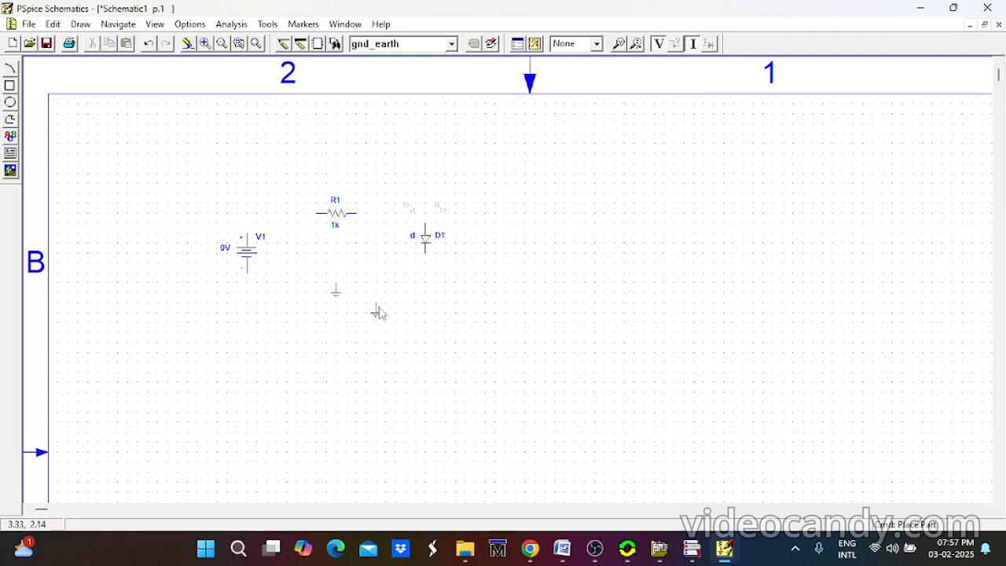
{"action": "right_click", "coordinate": [373, 312]}
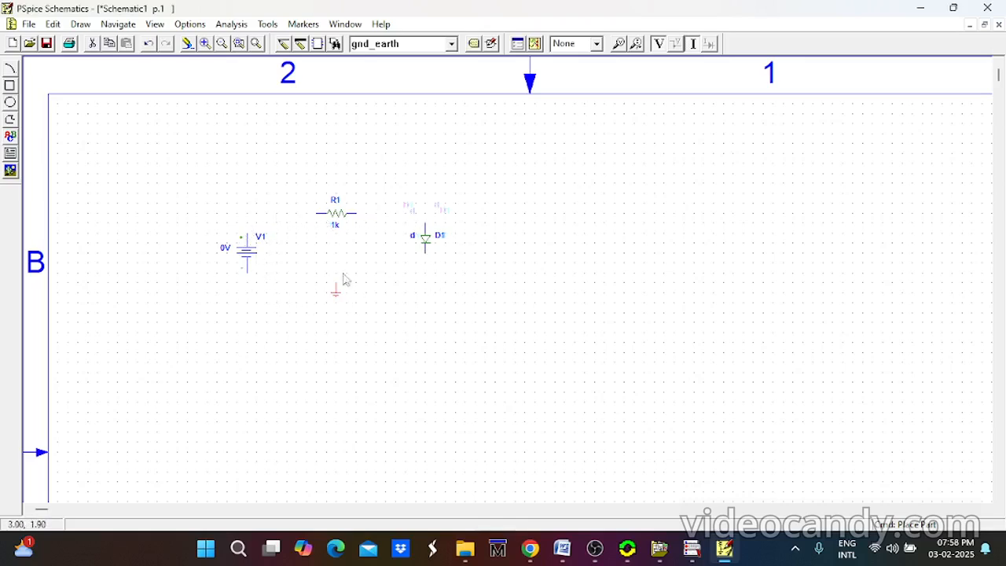
{"action": "left_click", "coordinate": [281, 44]}
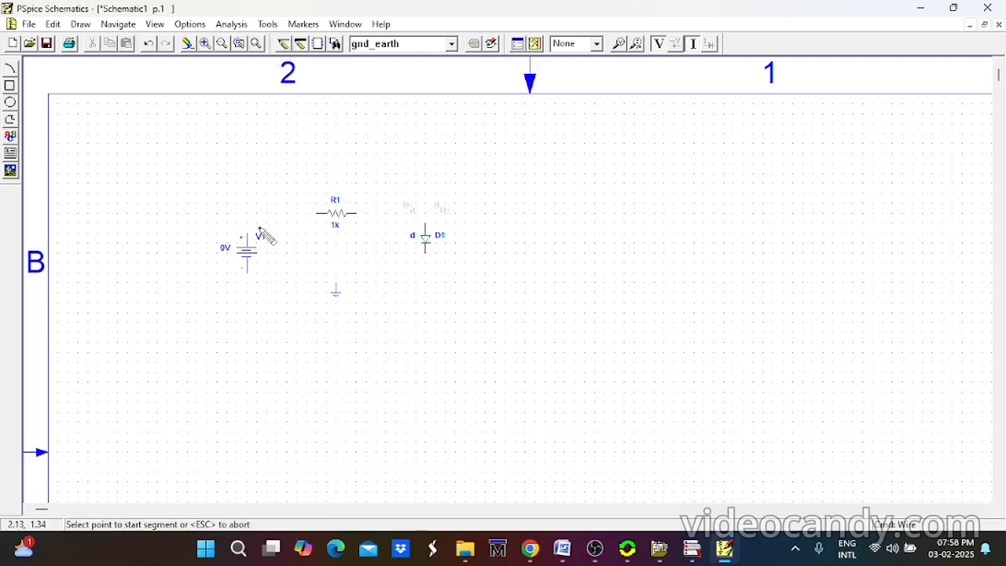
{"action": "left_click", "coordinate": [315, 213]}
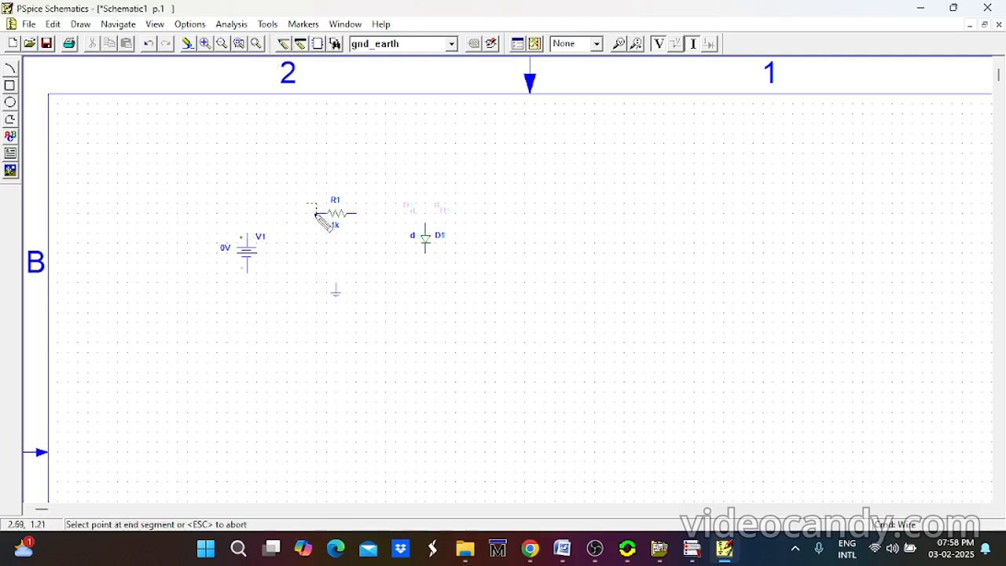
{"action": "key", "text": "Escape"}
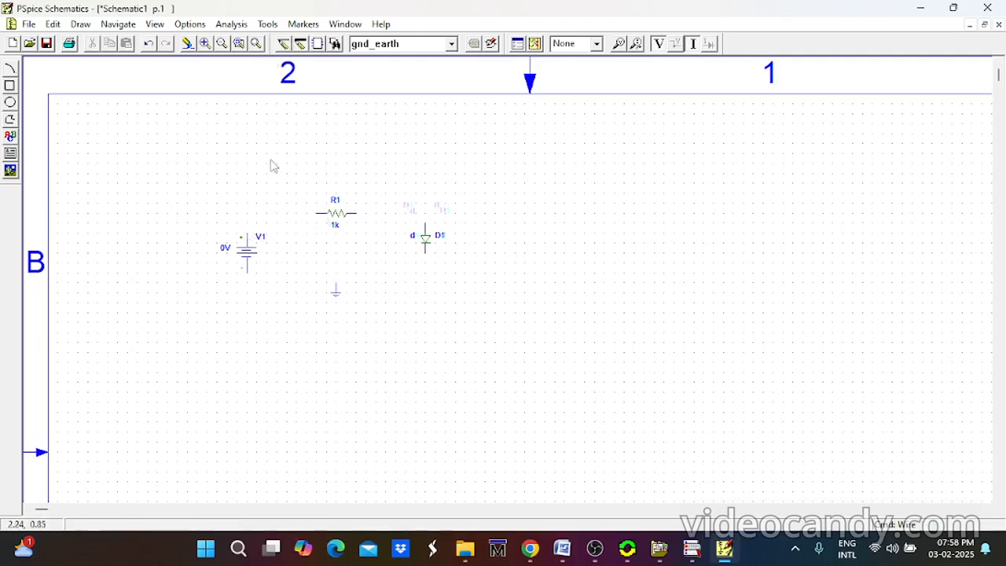
{"action": "left_click", "coordinate": [284, 44]}
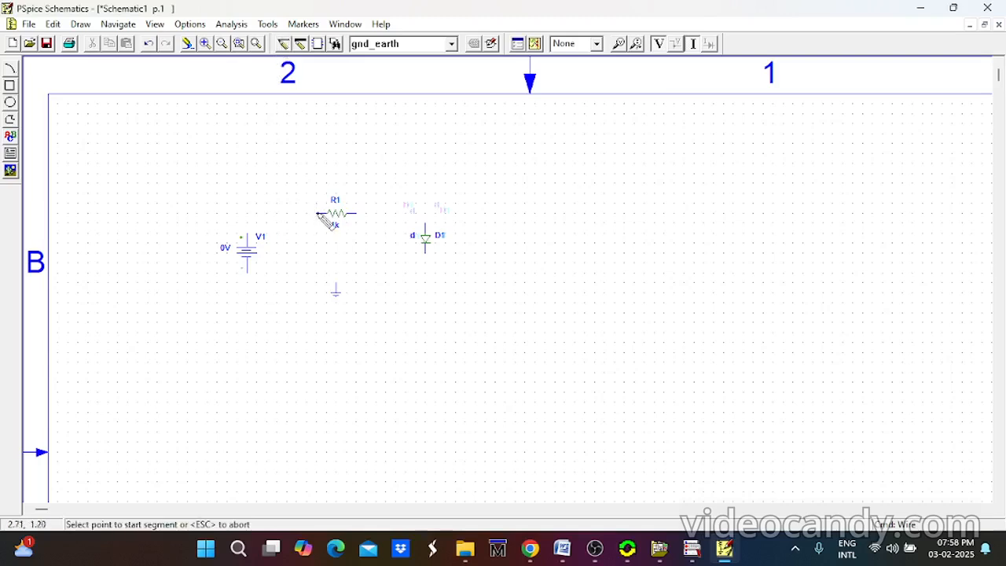
{"action": "left_click", "coordinate": [246, 213]}
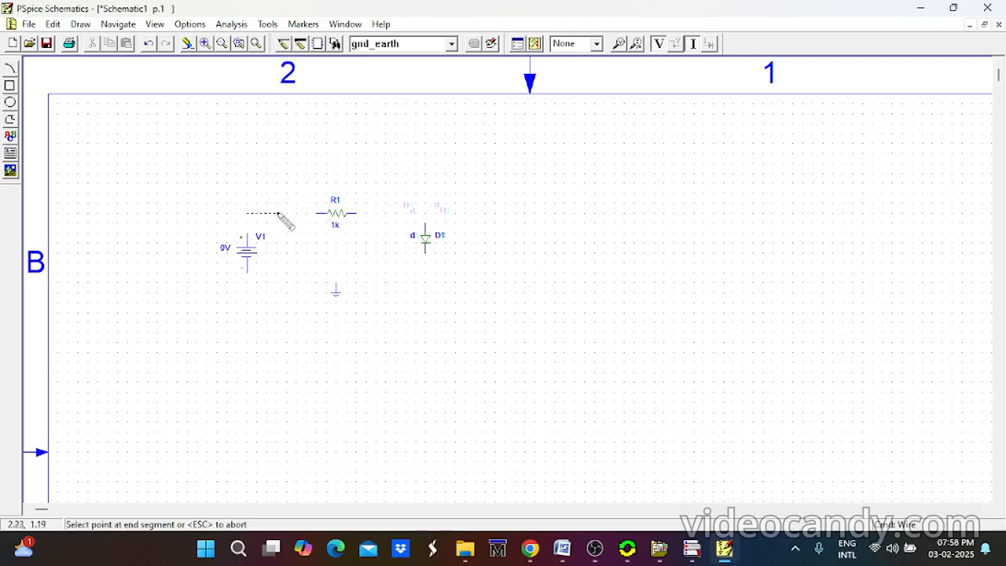
{"action": "key", "text": "Escape"}
{"action": "left_click", "coordinate": [282, 45]}
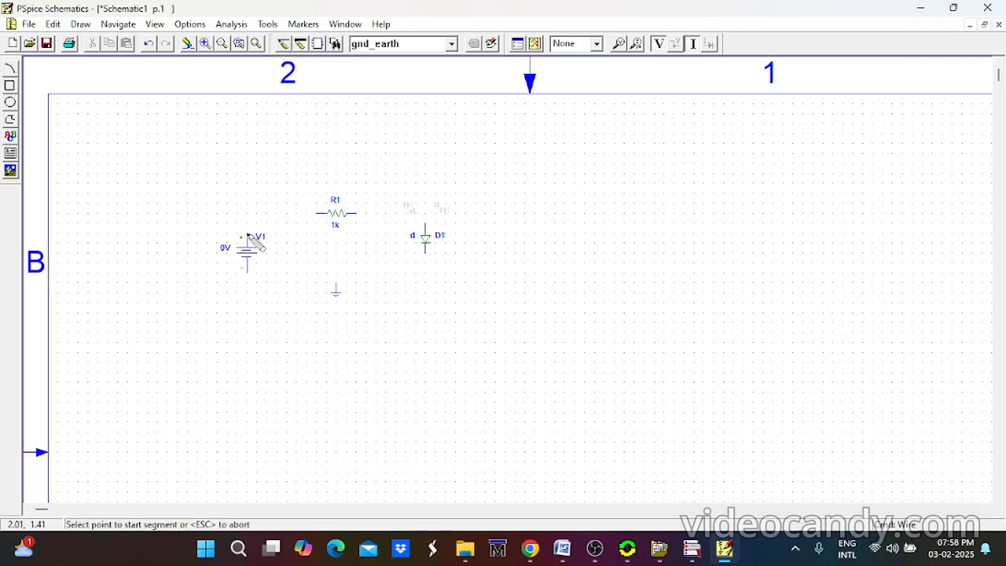
{"action": "left_click", "coordinate": [246, 212]}
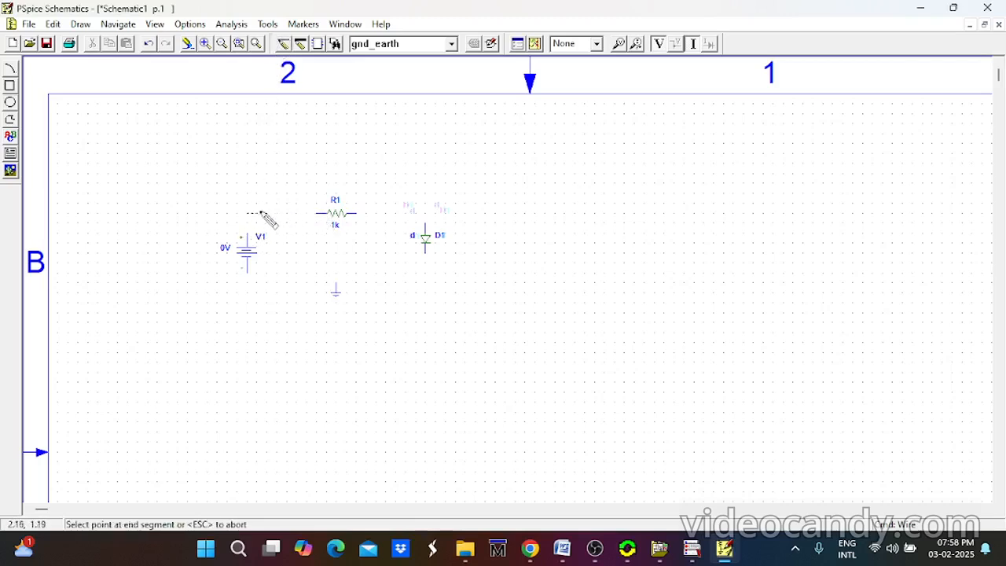
{"action": "key", "text": "Escape"}
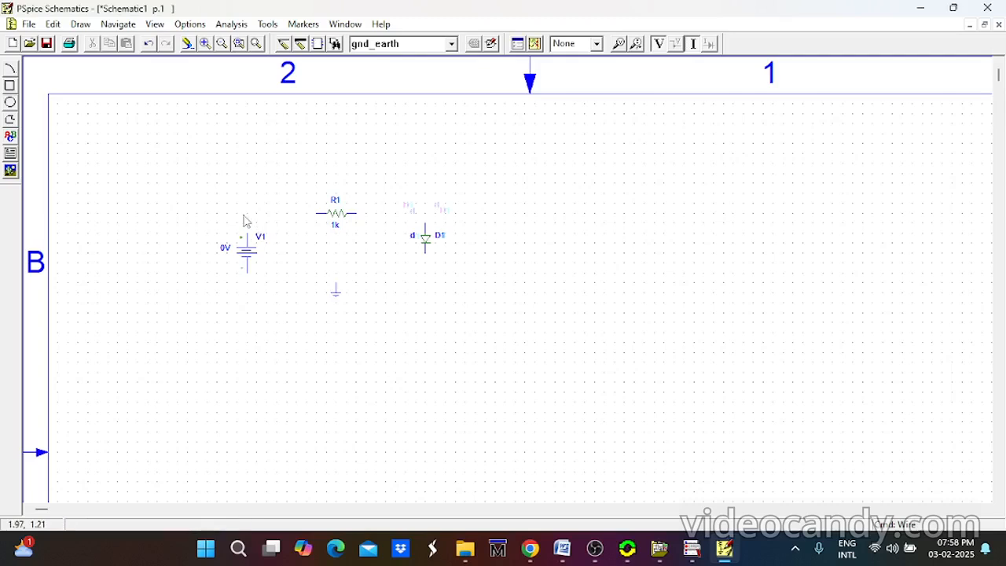
Wire the positive terminal of V1 to the left end of resistor R1.
{"action": "left_click", "coordinate": [282, 46]}
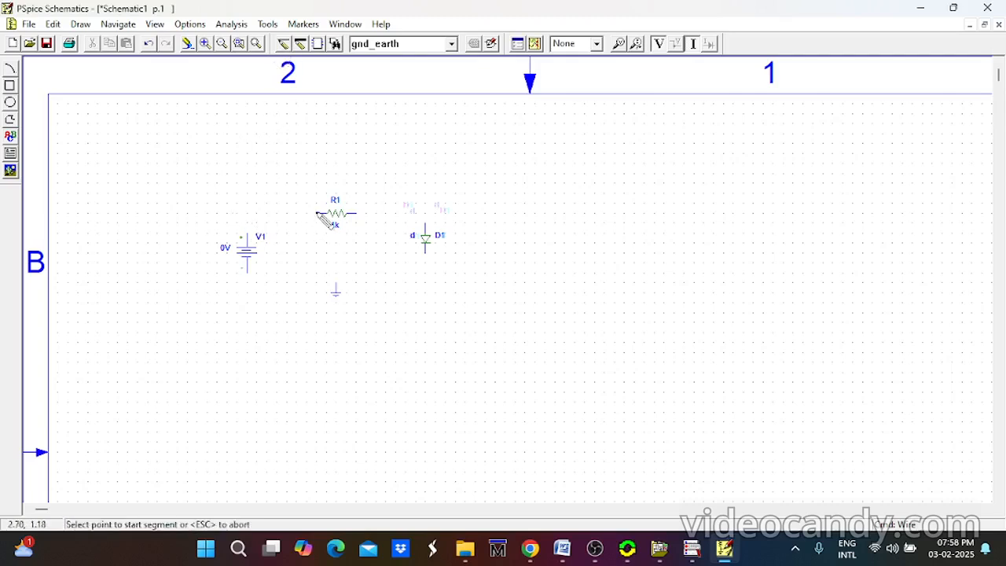
{"action": "left_click", "coordinate": [247, 233]}
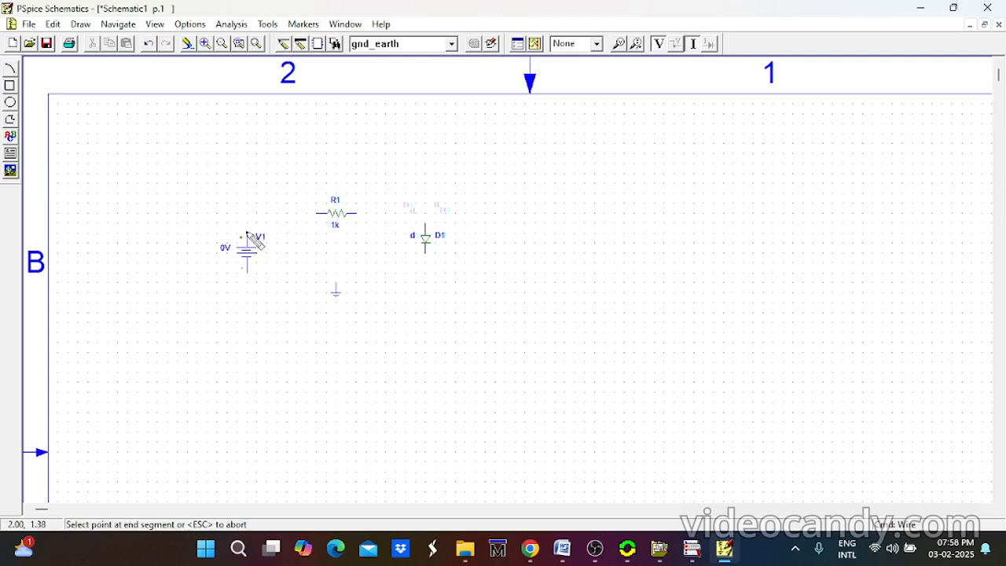
{"action": "left_click", "coordinate": [319, 212]}
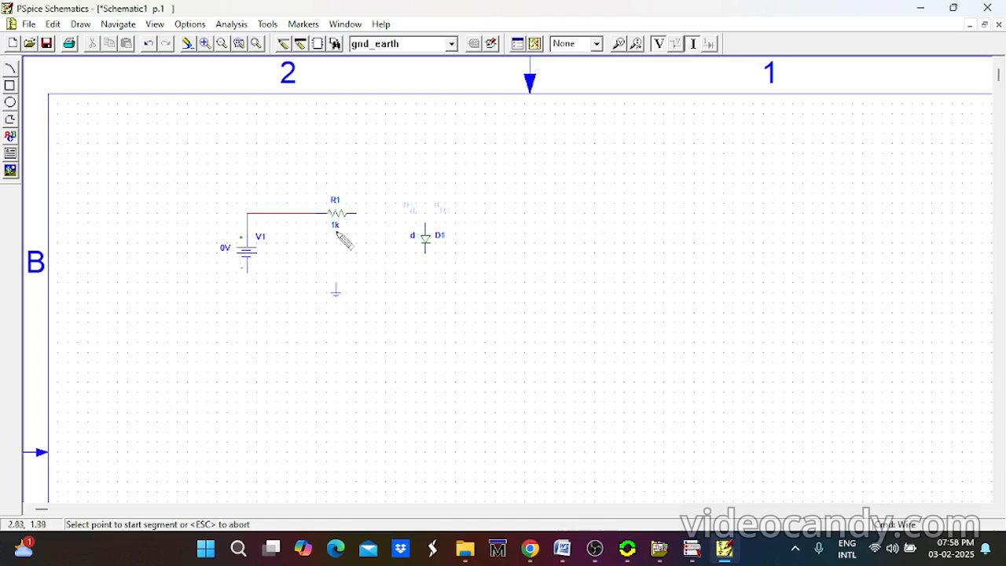
Wire the right end of resistor R1 to the upper terminal of diode D1.
{"action": "left_click", "coordinate": [425, 220]}
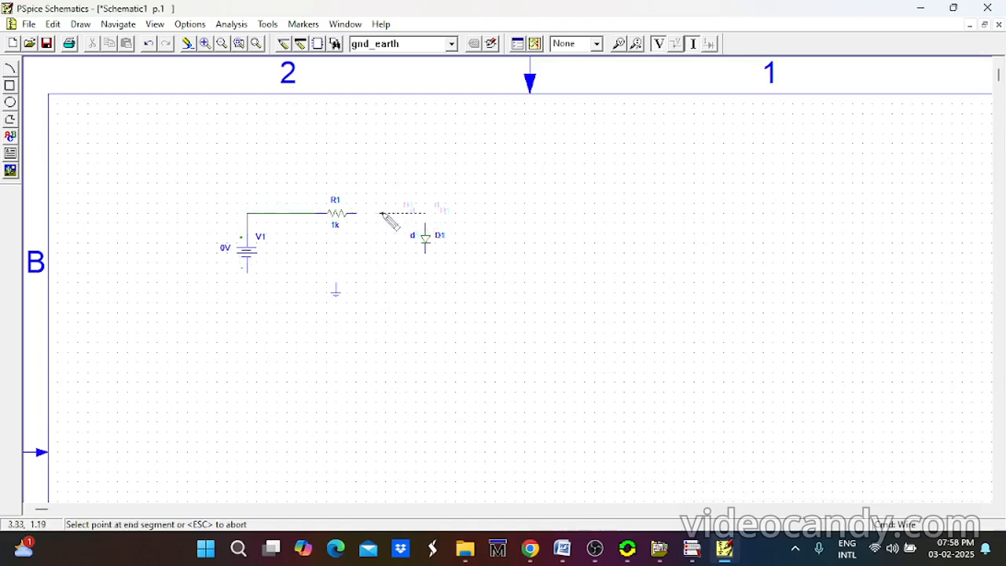
{"action": "key", "text": "Escape"}
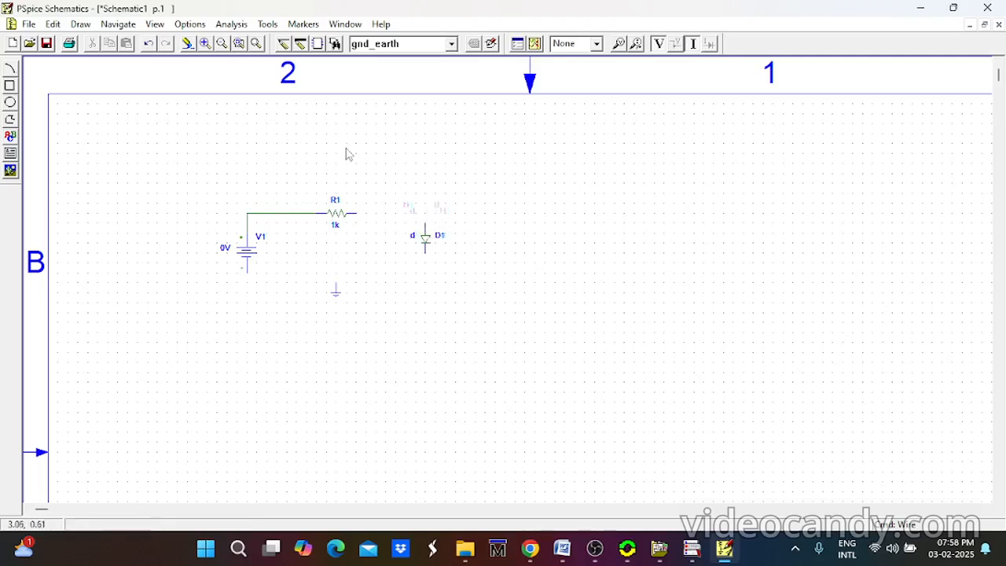
{"action": "left_click", "coordinate": [284, 45]}
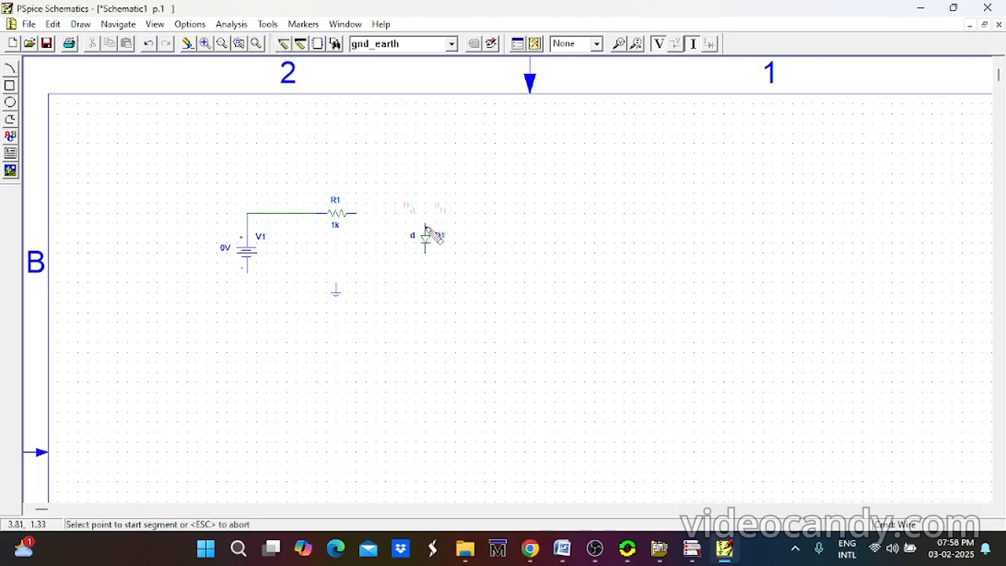
{"action": "left_click", "coordinate": [354, 214]}
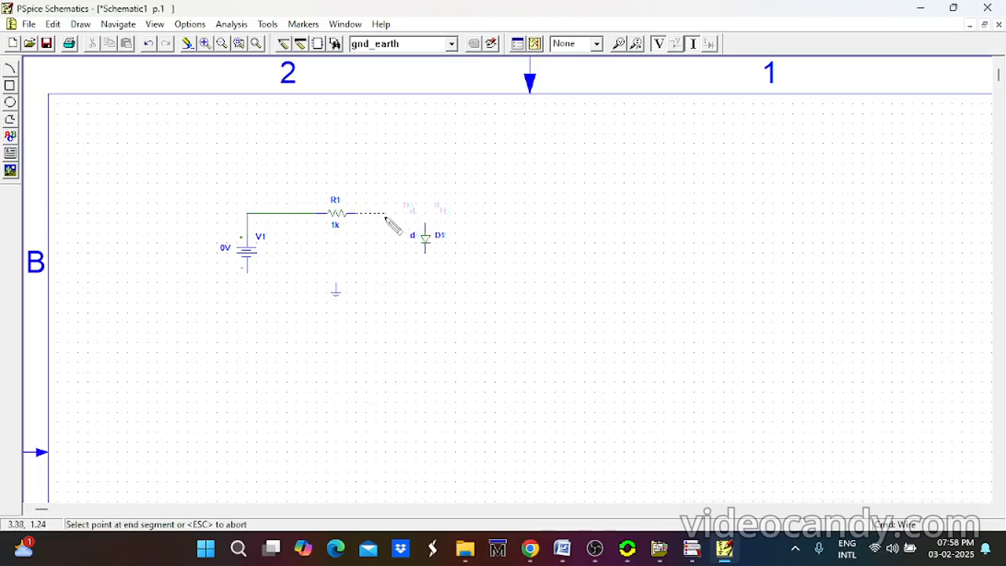
{"action": "left_click", "coordinate": [425, 224]}
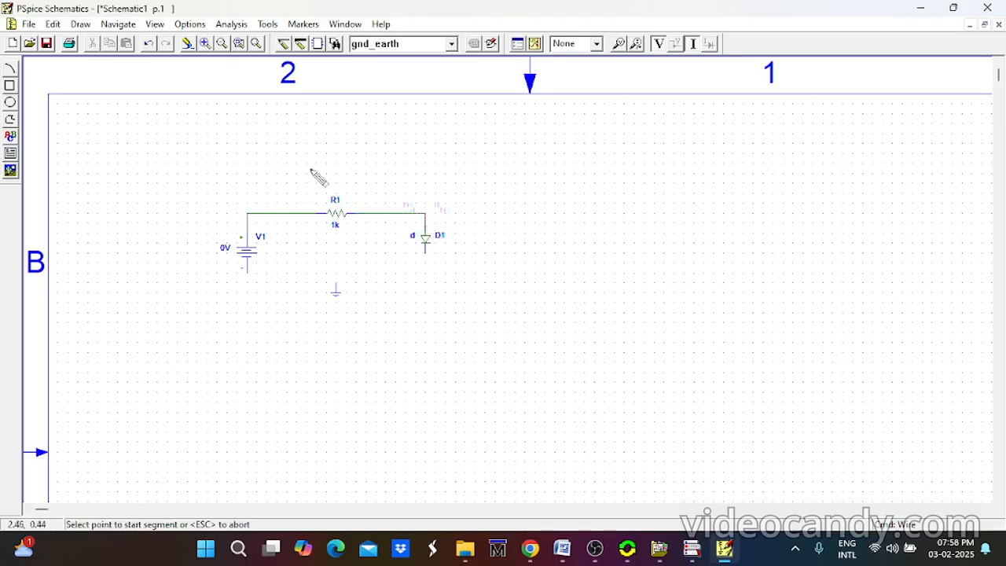
Wire the lower terminal of diode D1 back to the negative terminal of V1 along the bottom of the circuit.
{"action": "left_click", "coordinate": [288, 45]}
{"action": "left_click", "coordinate": [307, 272]}
{"action": "left_click", "coordinate": [425, 252]}
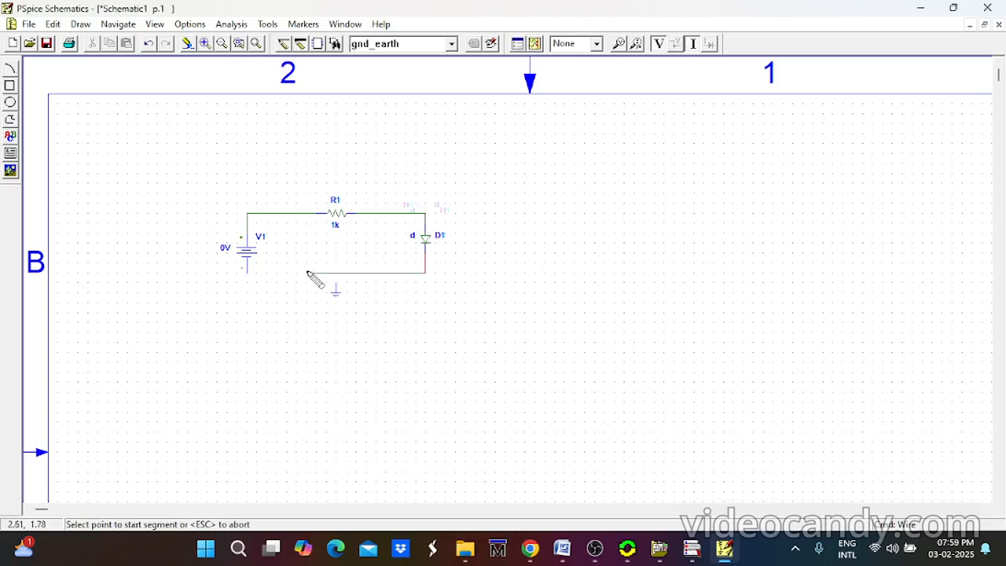
{"action": "left_click", "coordinate": [246, 273]}
{"action": "left_click", "coordinate": [305, 274]}
{"action": "key", "text": "Escape"}
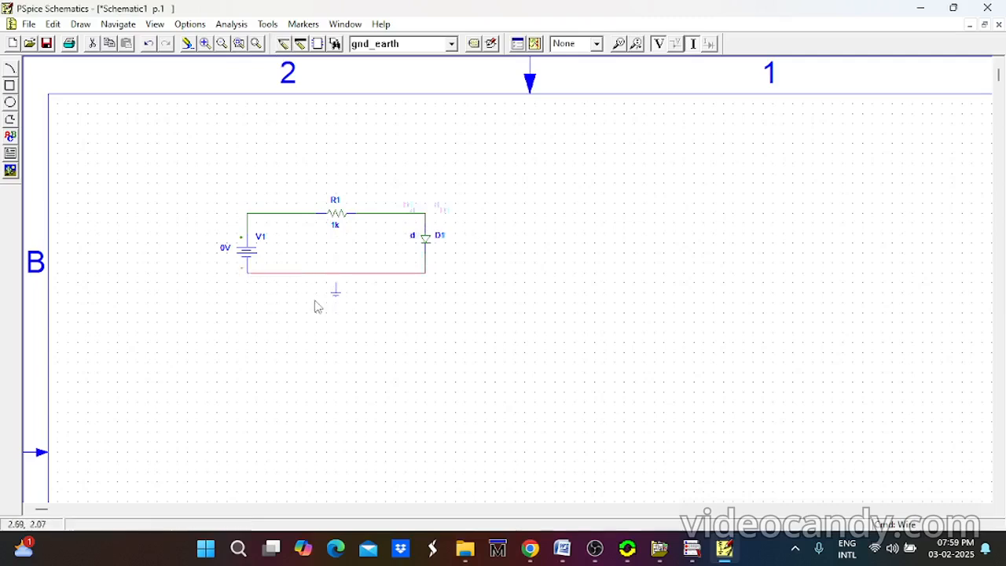
Undo the wire joining the lower terminal of diode D1 to the negative terminal of V1.
{"action": "left_click", "coordinate": [336, 288]}
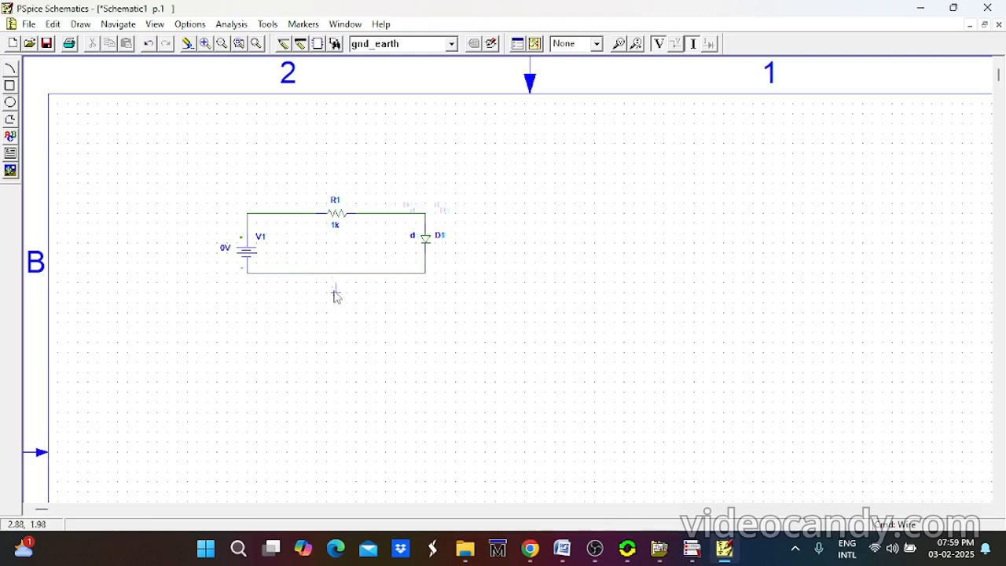
{"action": "key", "text": "ctrl+z"}
{"action": "key", "text": "ctrl+z"}
Wire the lower terminal of diode D1 to the negative terminal of V1, running through the top of the ground symbol.
{"action": "left_click", "coordinate": [282, 44]}
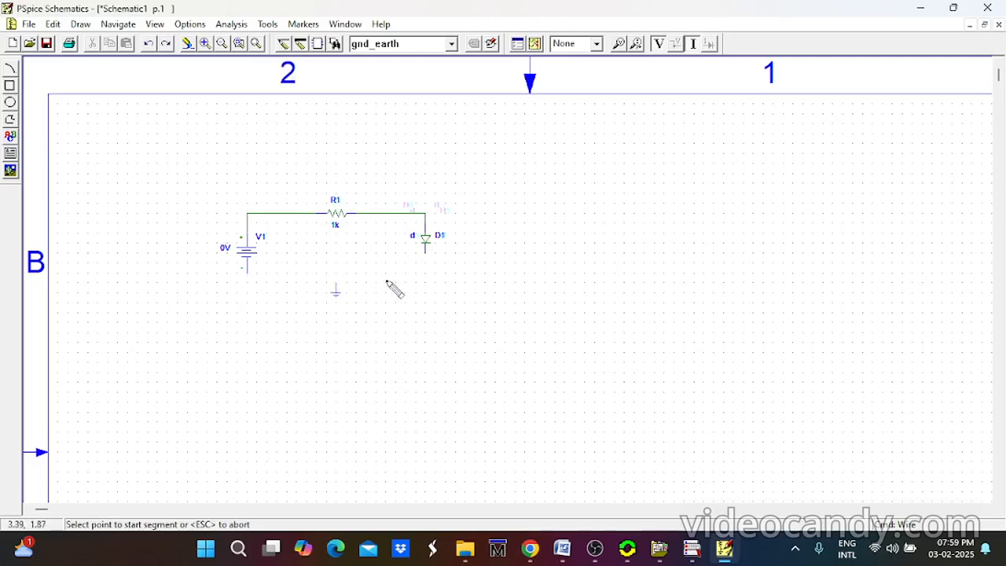
{"action": "left_click", "coordinate": [425, 252]}
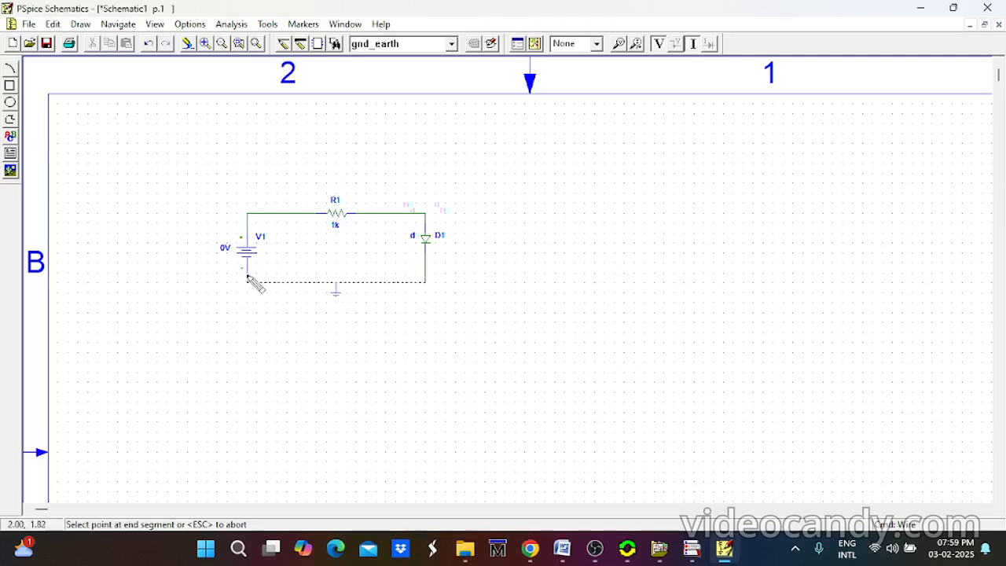
{"action": "left_click", "coordinate": [247, 282]}
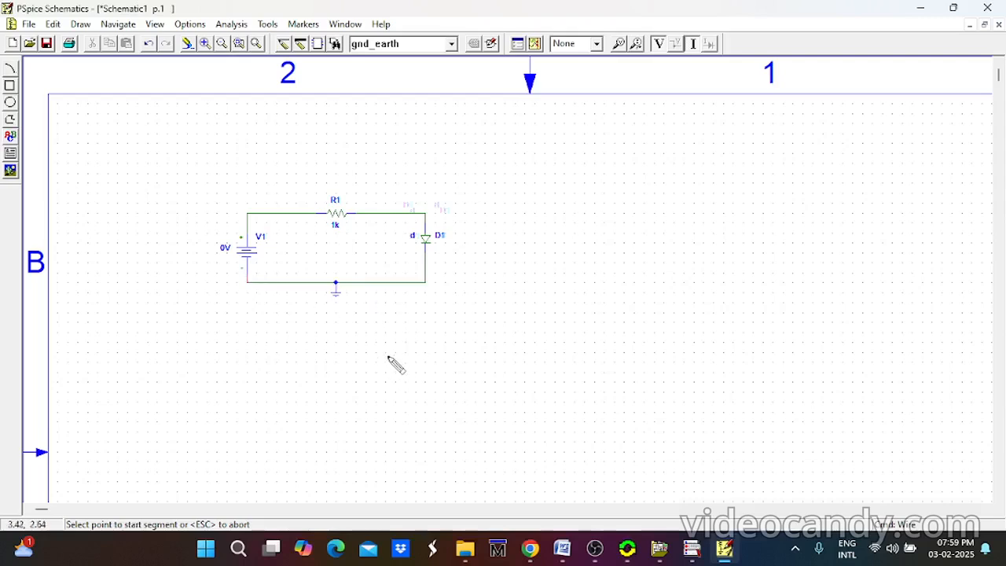
{"action": "key", "text": "Escape"}
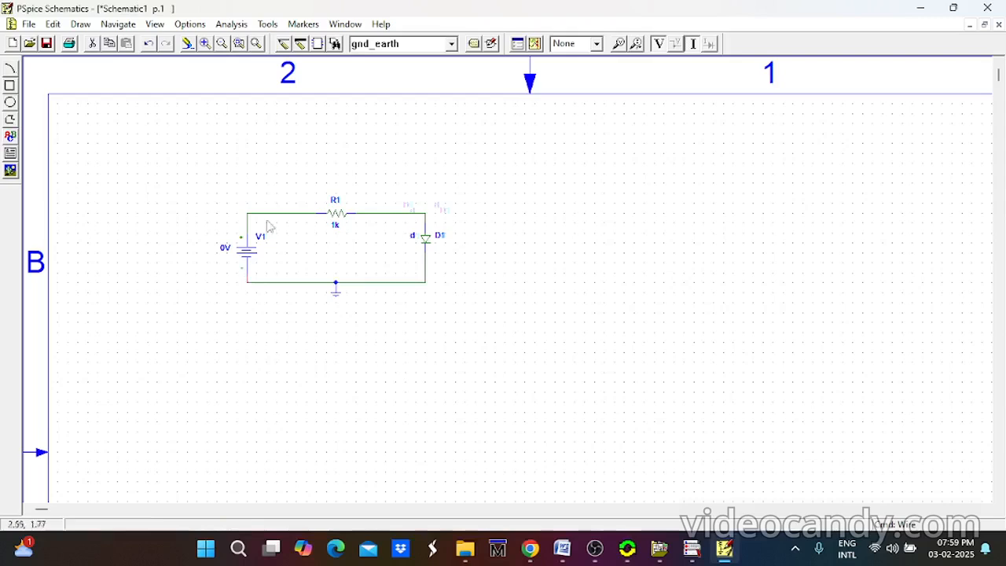
Set the DC value of voltage source V1 to 2v.
{"action": "left_click", "coordinate": [205, 43]}
{"action": "left_click", "coordinate": [204, 43]}
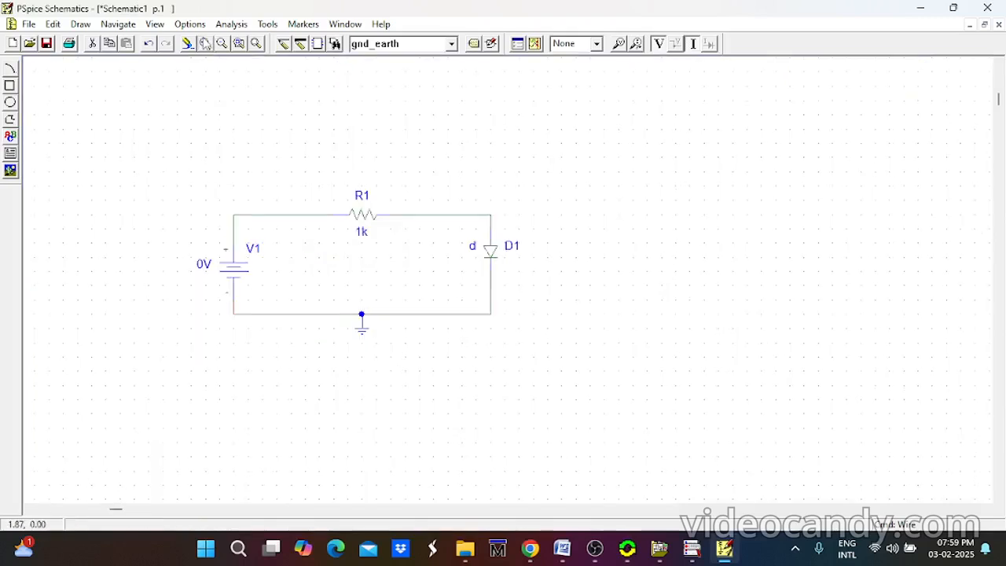
{"action": "left_click", "coordinate": [204, 43]}
{"action": "left_click", "coordinate": [204, 44]}
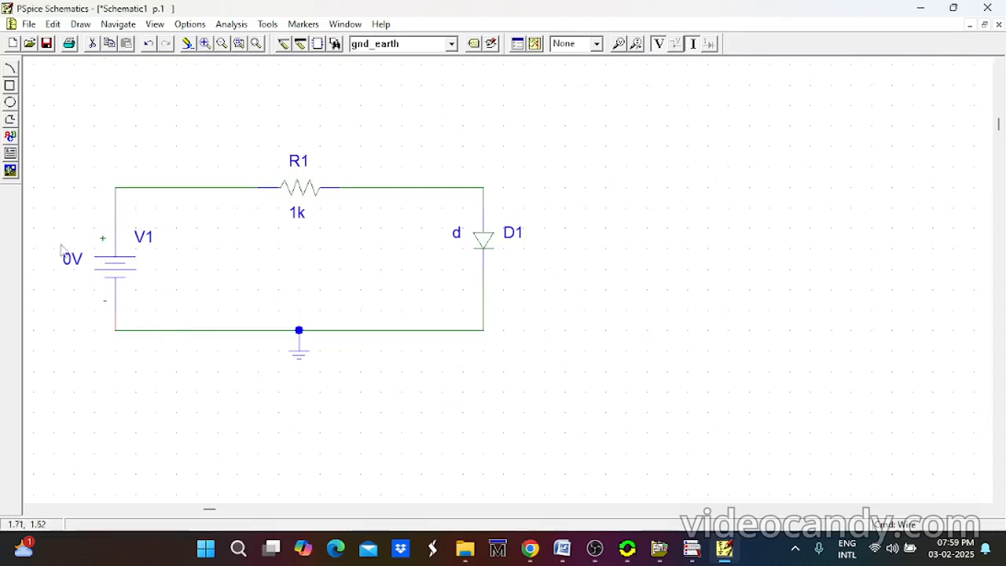
{"action": "double_click", "coordinate": [77, 262]}
{"action": "type", "text": "2v"}
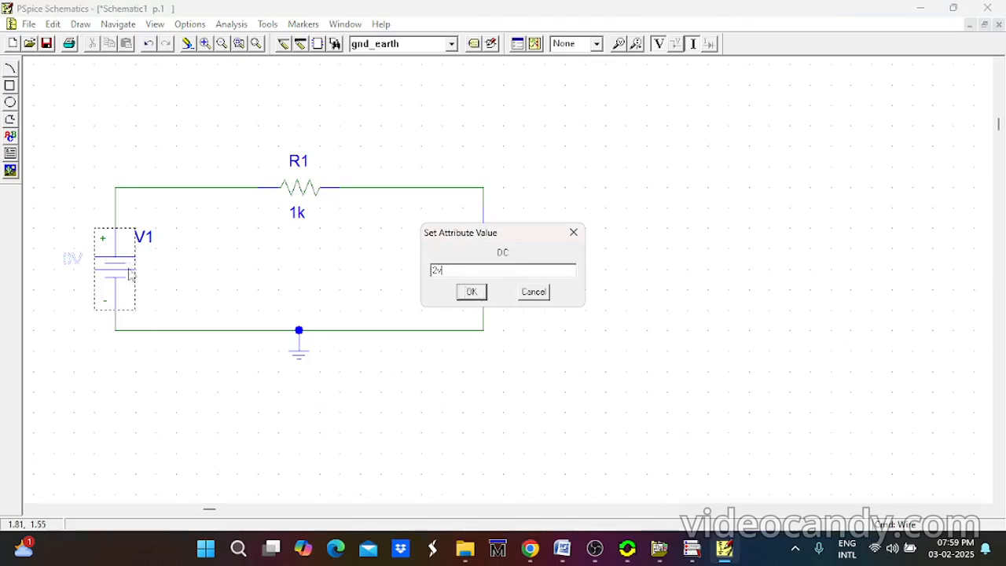
{"action": "left_click", "coordinate": [471, 293]}
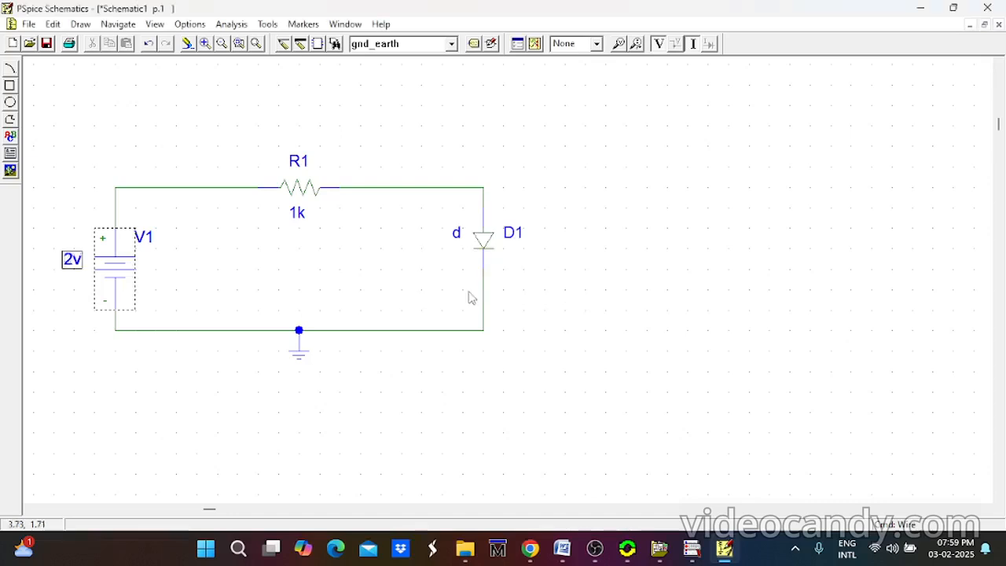
Set the value of resistor R1 to 560.
{"action": "double_click", "coordinate": [297, 214]}
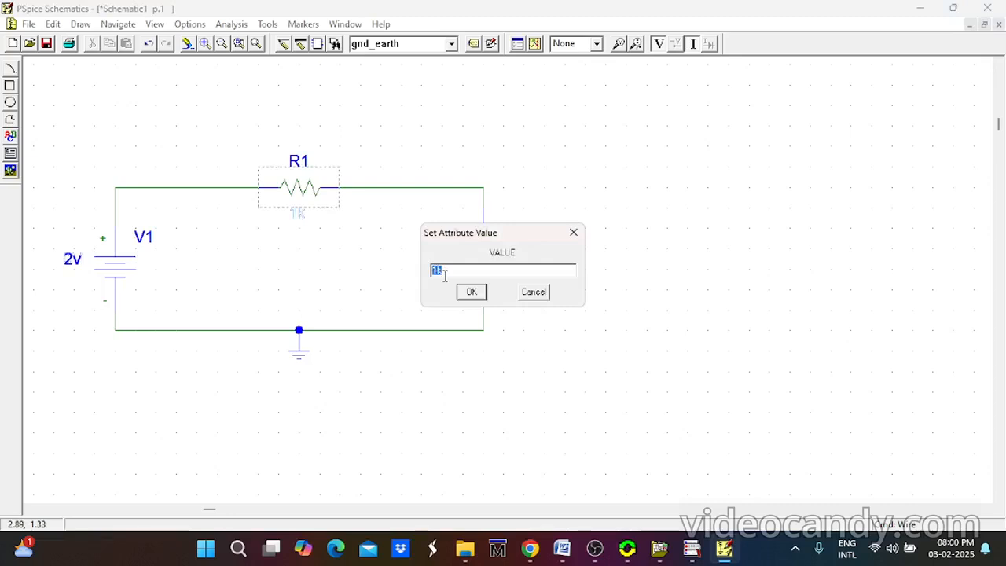
{"action": "type", "text": "560"}
{"action": "left_click", "coordinate": [473, 293]}
{"action": "left_click", "coordinate": [471, 292]}
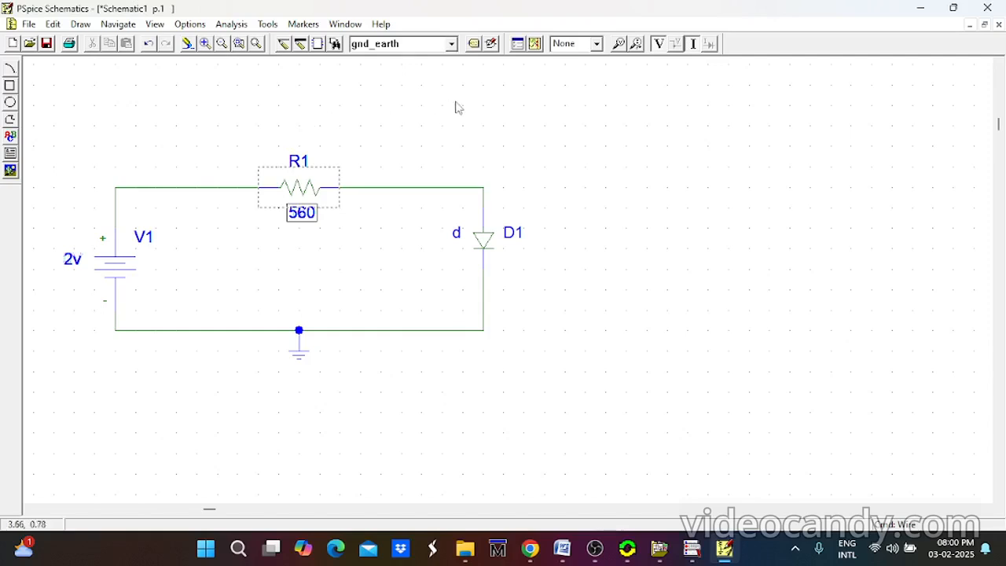
Enable the DC Sweep analysis and configure its linear voltage source sweep with an end value of 2v.
{"action": "left_click", "coordinate": [517, 45]}
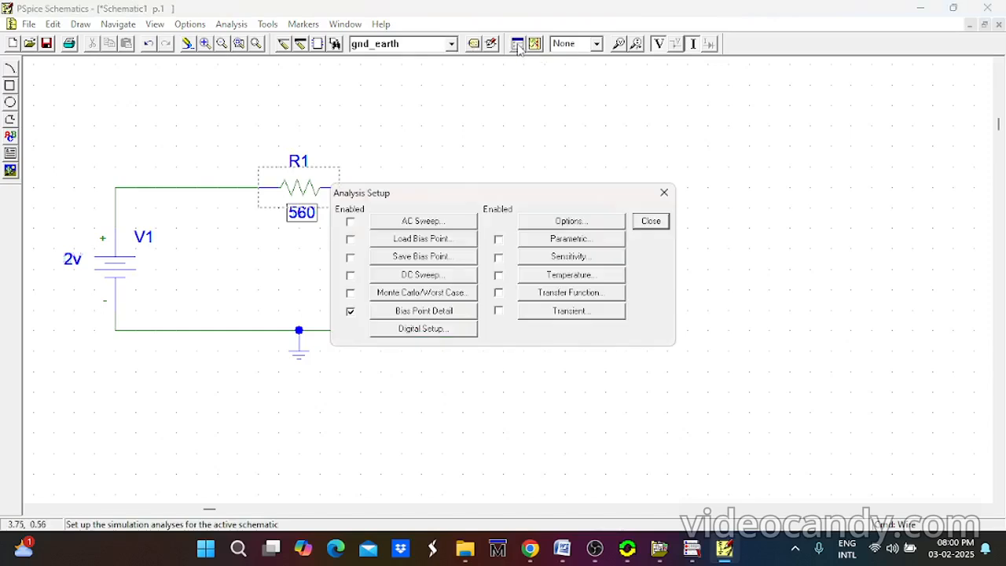
{"action": "left_click", "coordinate": [351, 276]}
{"action": "left_click", "coordinate": [418, 277]}
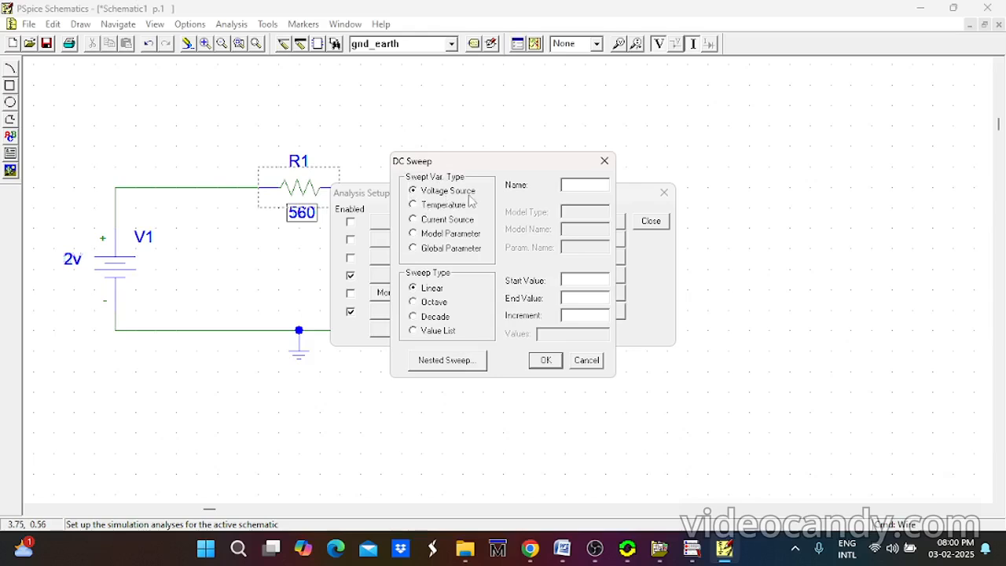
{"action": "left_click", "coordinate": [586, 188]}
{"action": "left_click", "coordinate": [564, 297]}
{"action": "type", "text": "2v"}
{"action": "left_click", "coordinate": [545, 359]}
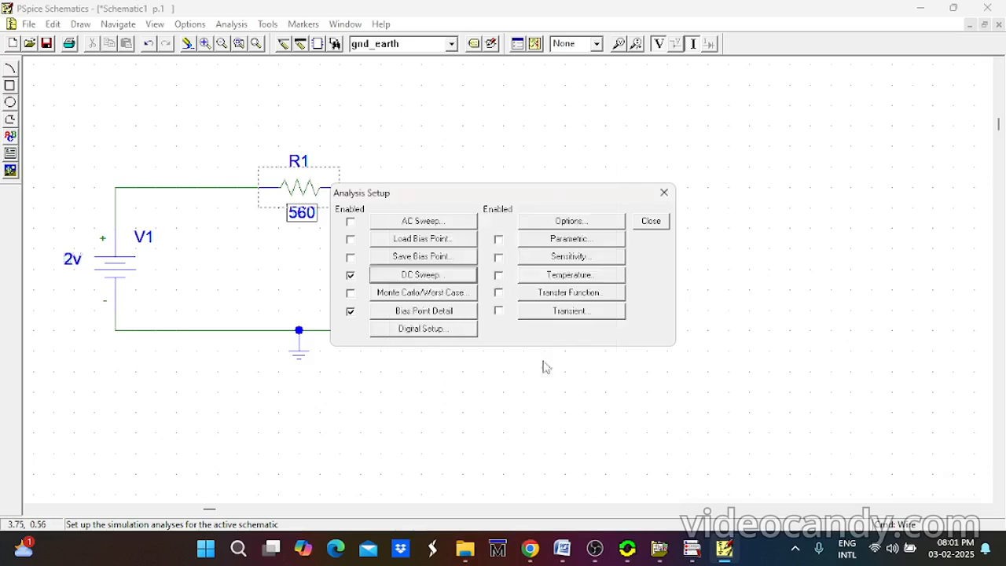
{"action": "left_click", "coordinate": [651, 222]}
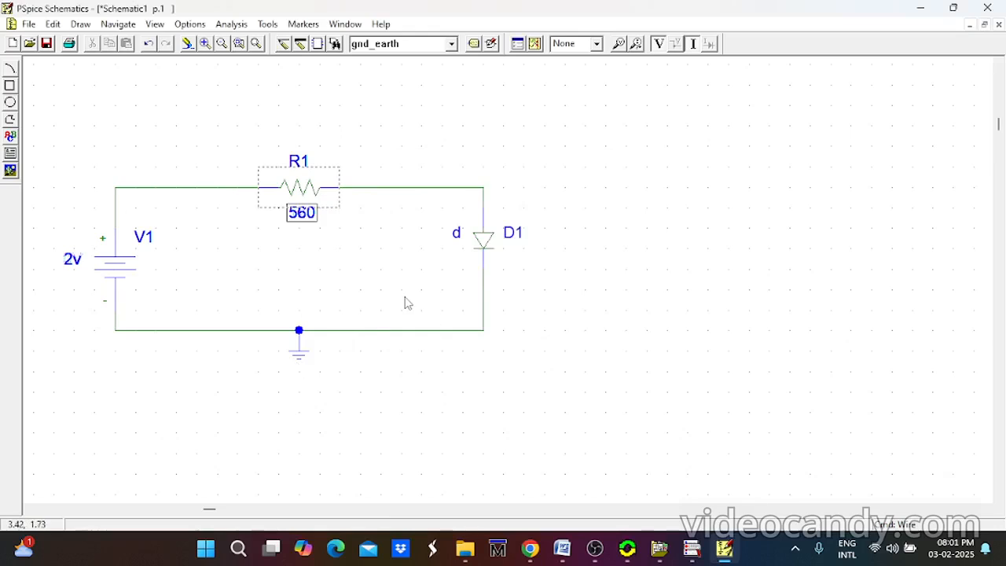
Try to simulate the circuit, and save the schematic as pnjunction1.SCH in the PSpice folder.
{"action": "left_click", "coordinate": [534, 44]}
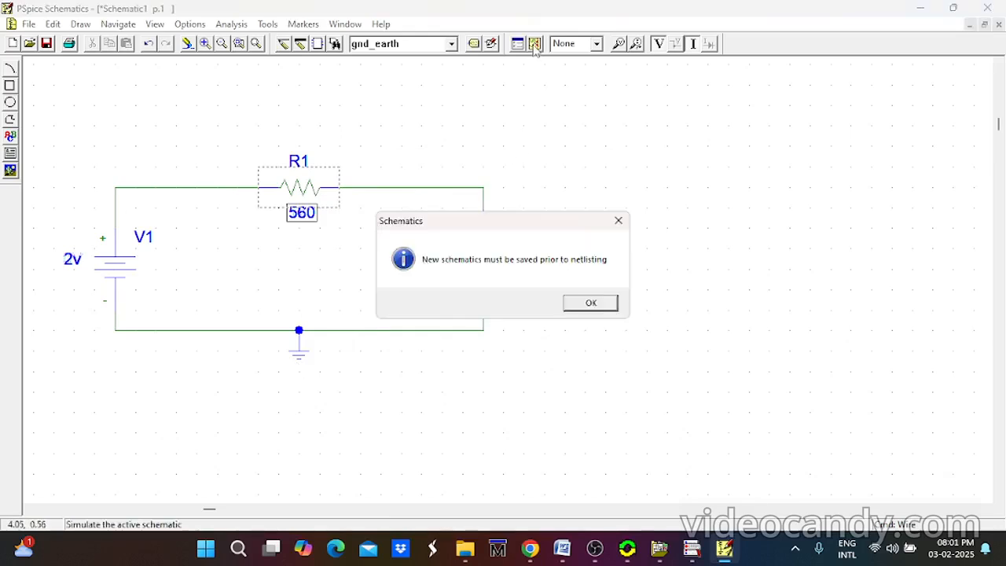
{"action": "left_click", "coordinate": [617, 221]}
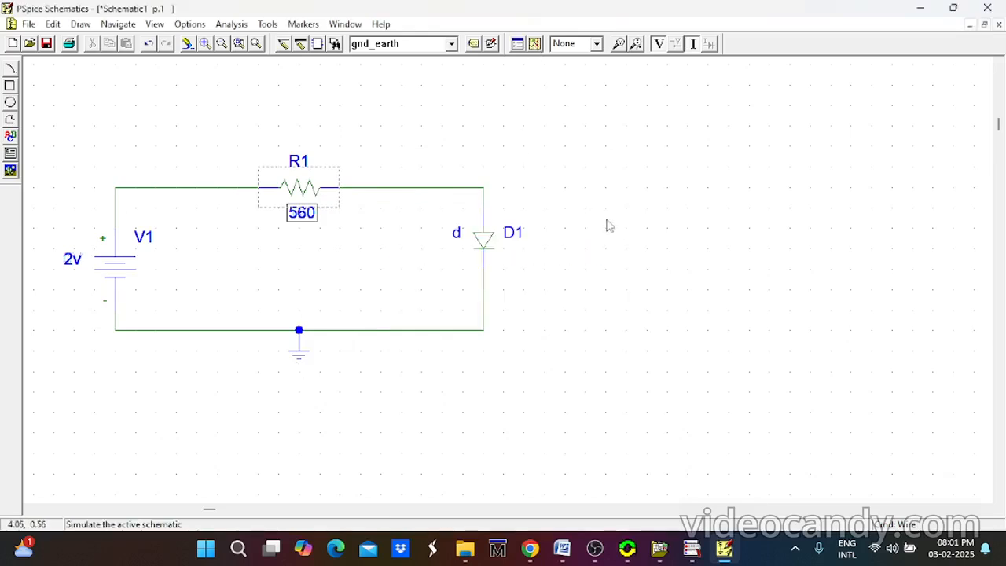
{"action": "left_click", "coordinate": [47, 44]}
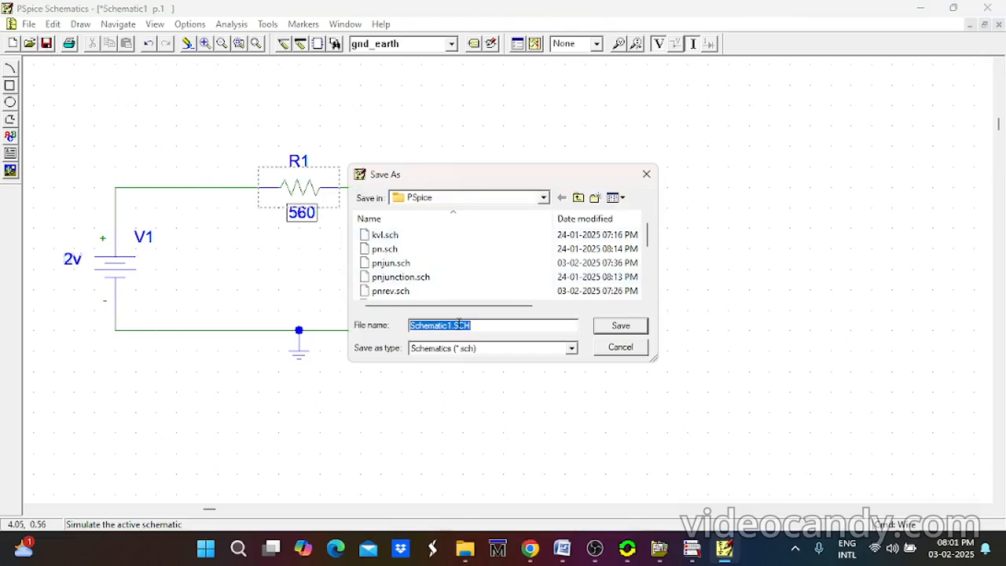
{"action": "left_click_drag", "start_coordinate": [452, 328], "coordinate": [397, 333]}
{"action": "key", "text": "BackSpace"}
{"action": "type", "text": "p"}
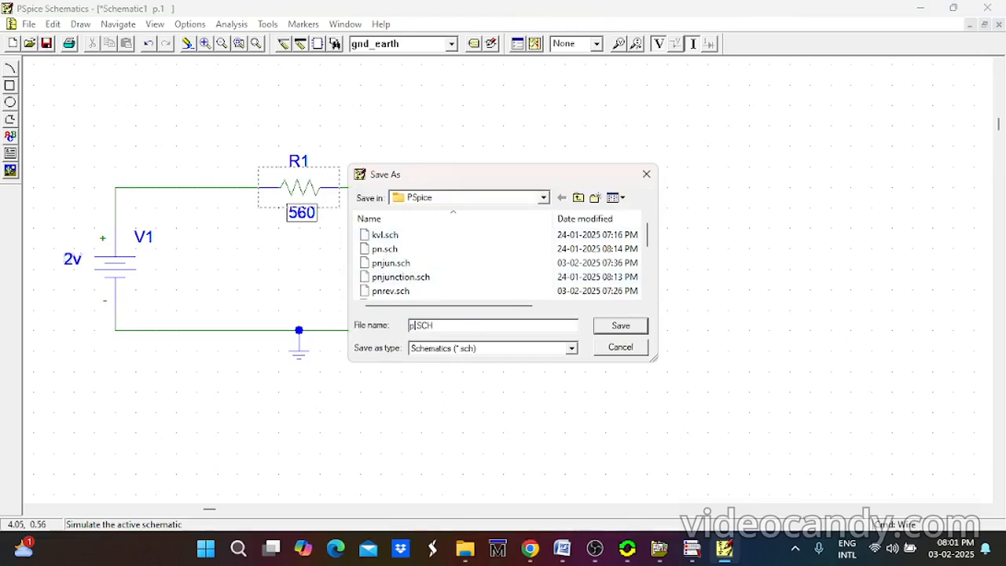
{"action": "type", "text": "njunction"}
{"action": "left_click", "coordinate": [605, 328]}
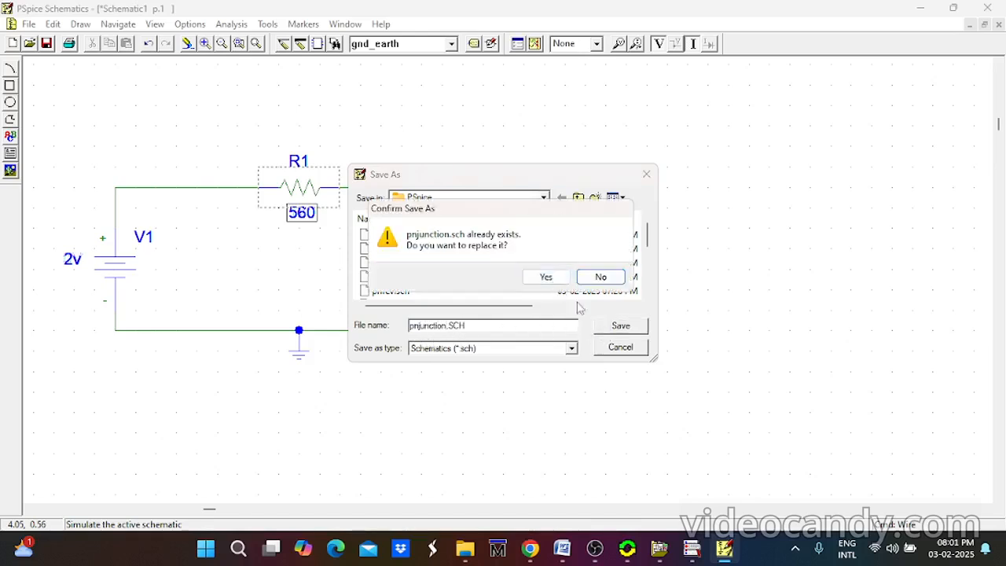
{"action": "left_click", "coordinate": [611, 279]}
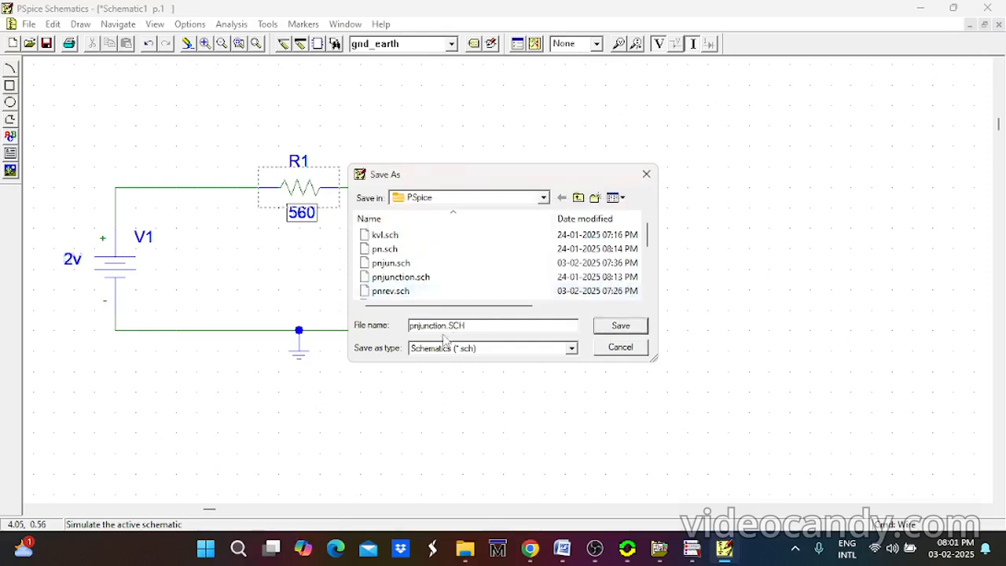
{"action": "type", "text": "1"}
{"action": "left_click", "coordinate": [615, 327]}
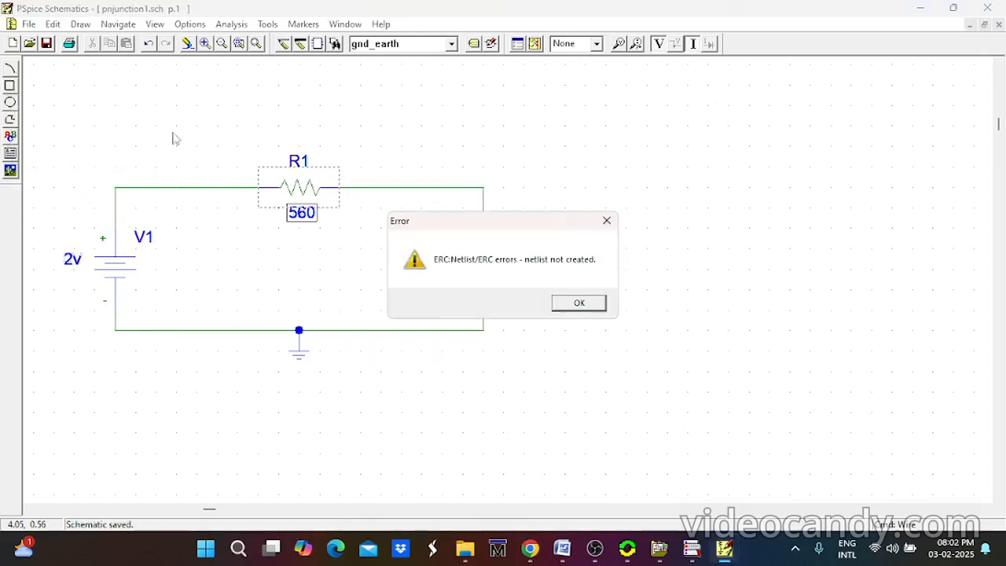
Dismiss the netlist error, check the PSpice messages for pnjunction1 and close the message viewer.
{"action": "left_click", "coordinate": [578, 307]}
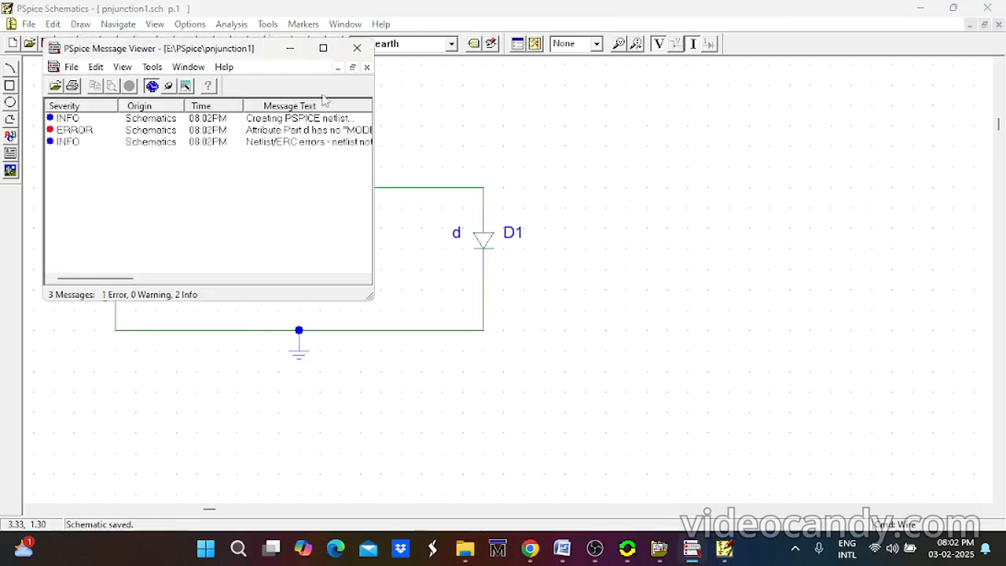
{"action": "left_click", "coordinate": [357, 48]}
{"action": "left_click", "coordinate": [568, 208]}
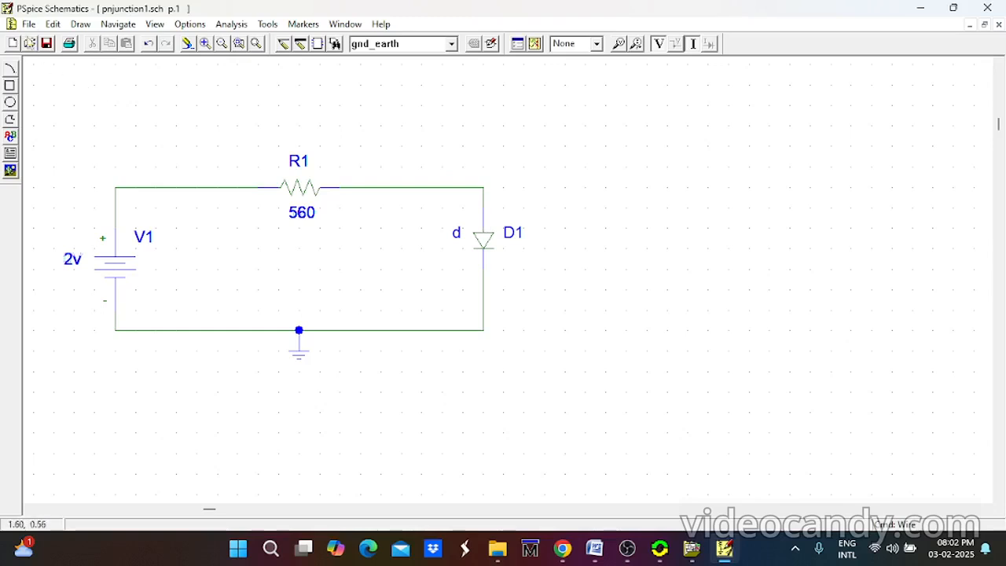
Open the existing schematic pnjun.sch from the PSpice folder.
{"action": "left_click", "coordinate": [30, 24]}
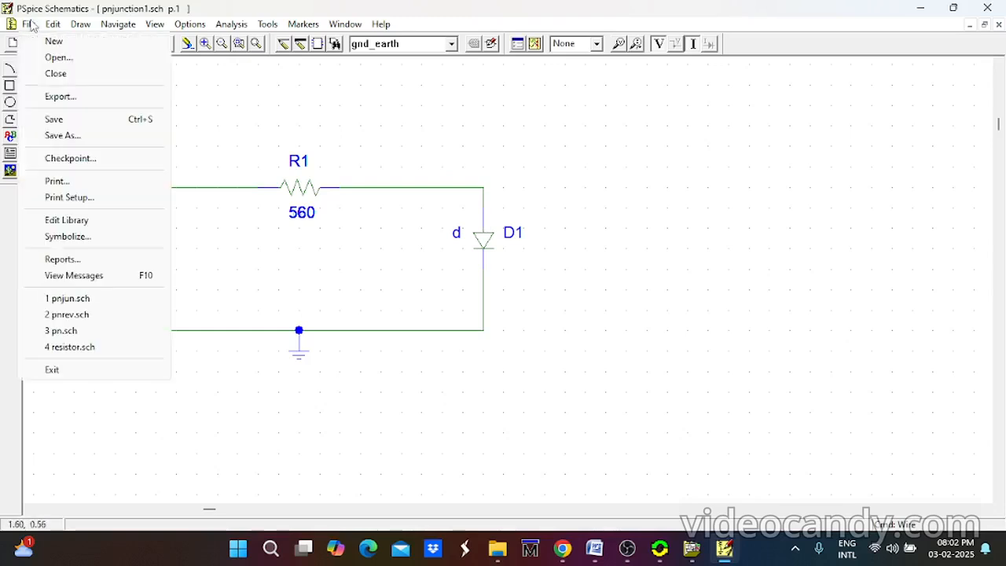
{"action": "left_click", "coordinate": [56, 58]}
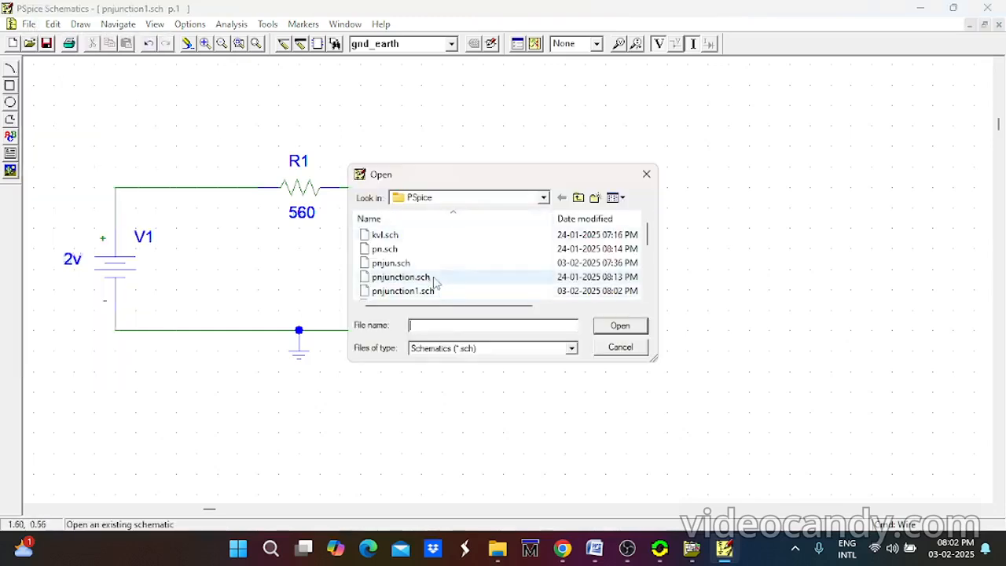
{"action": "left_click", "coordinate": [384, 265]}
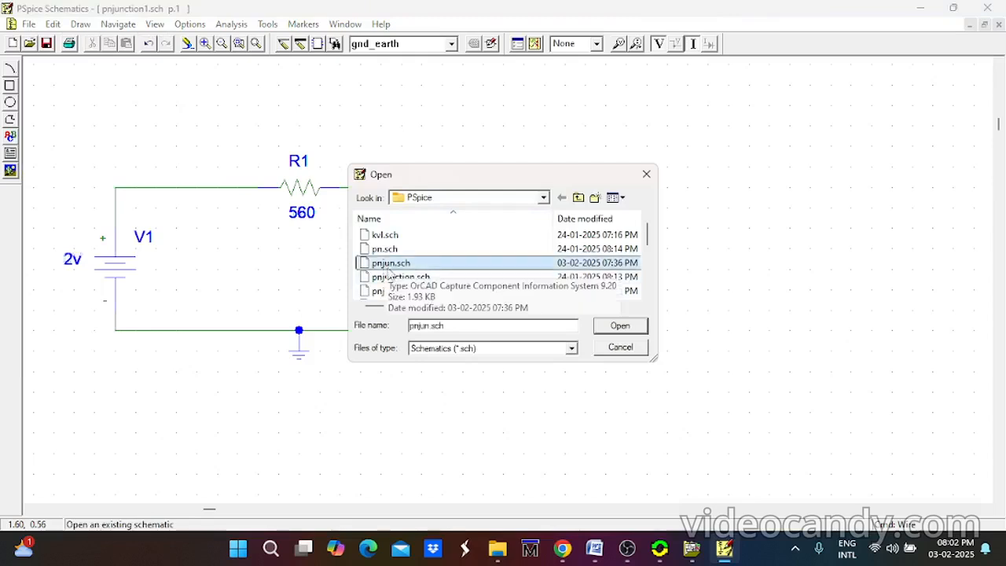
{"action": "left_click", "coordinate": [623, 328]}
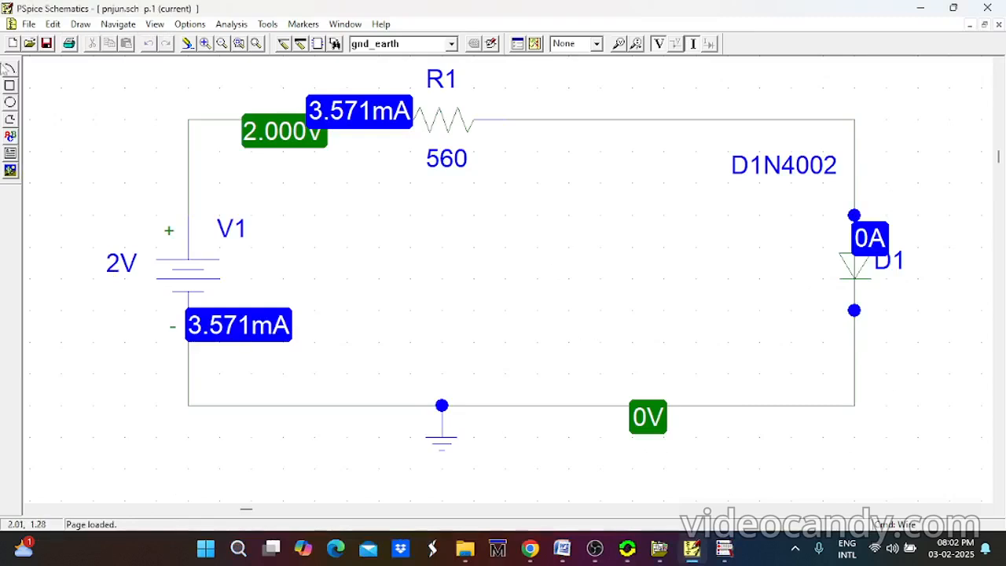
Open the existing schematic pnjunction.sch from the PSpice folder.
{"action": "left_click", "coordinate": [28, 24]}
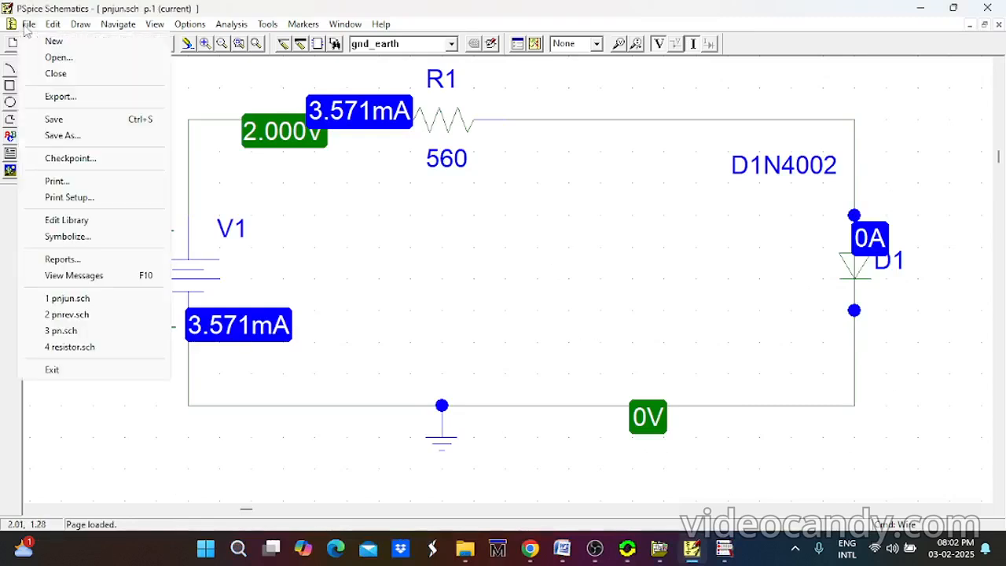
{"action": "left_click", "coordinate": [55, 58]}
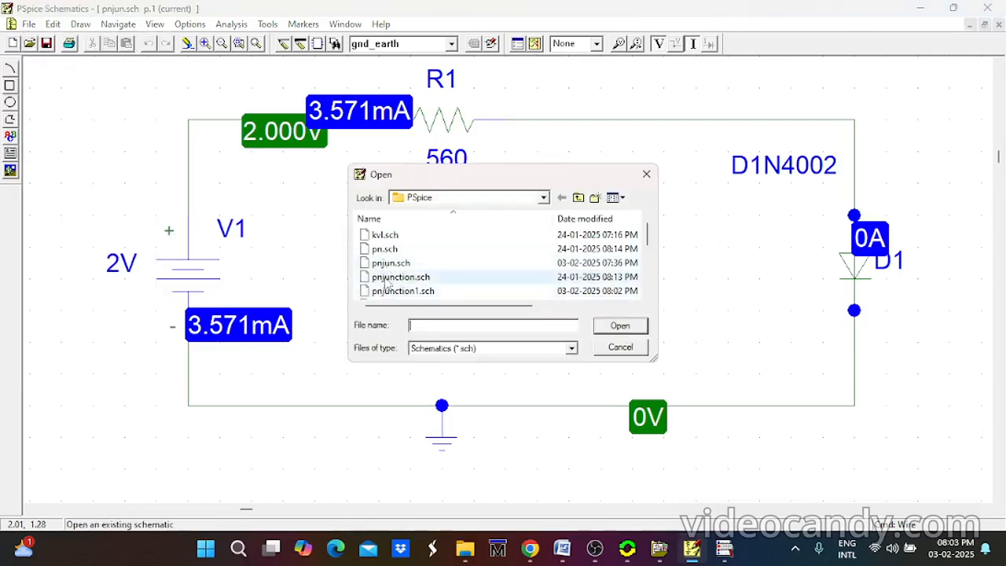
{"action": "left_click", "coordinate": [385, 278]}
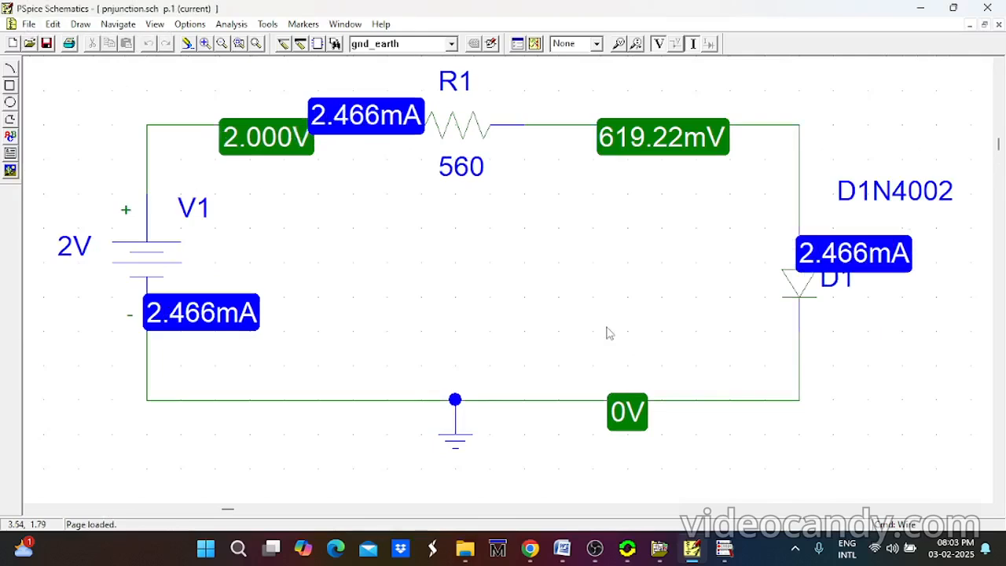
Open the existing schematic pn.sch from the PSpice folder.
{"action": "left_click", "coordinate": [29, 24]}
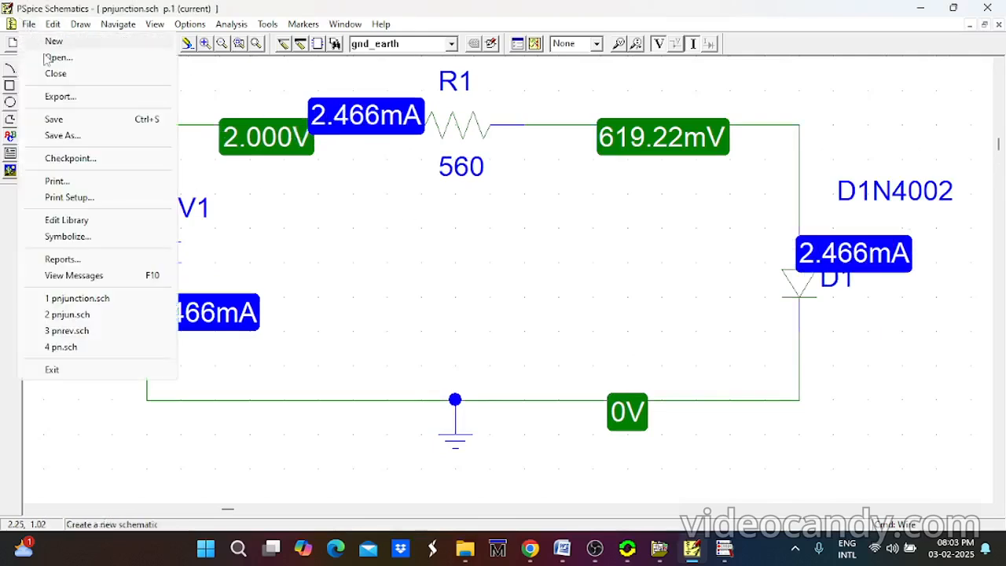
{"action": "left_click", "coordinate": [45, 59]}
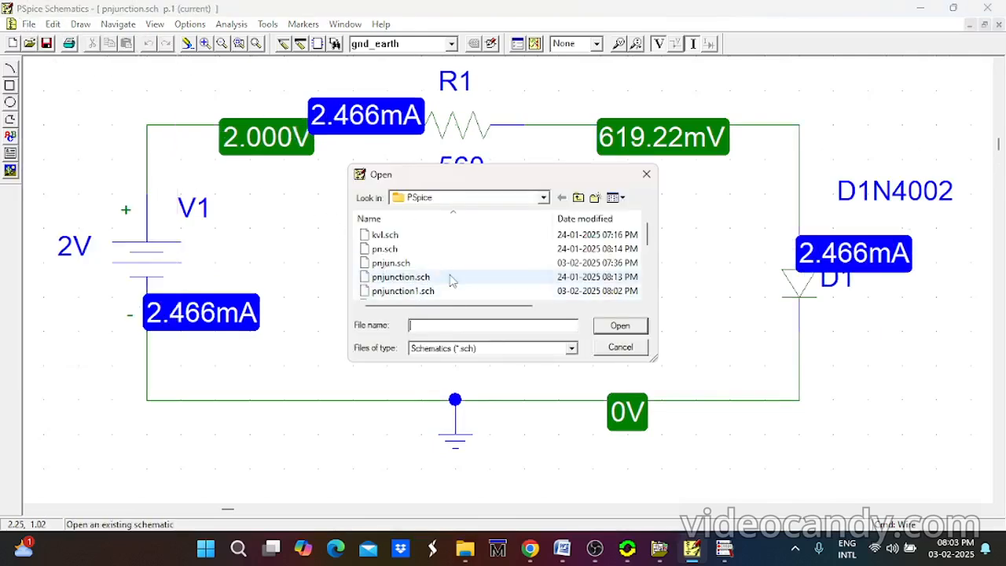
{"action": "scroll", "coordinate": [452, 279], "scroll_direction": "down", "scroll_amount": 1}
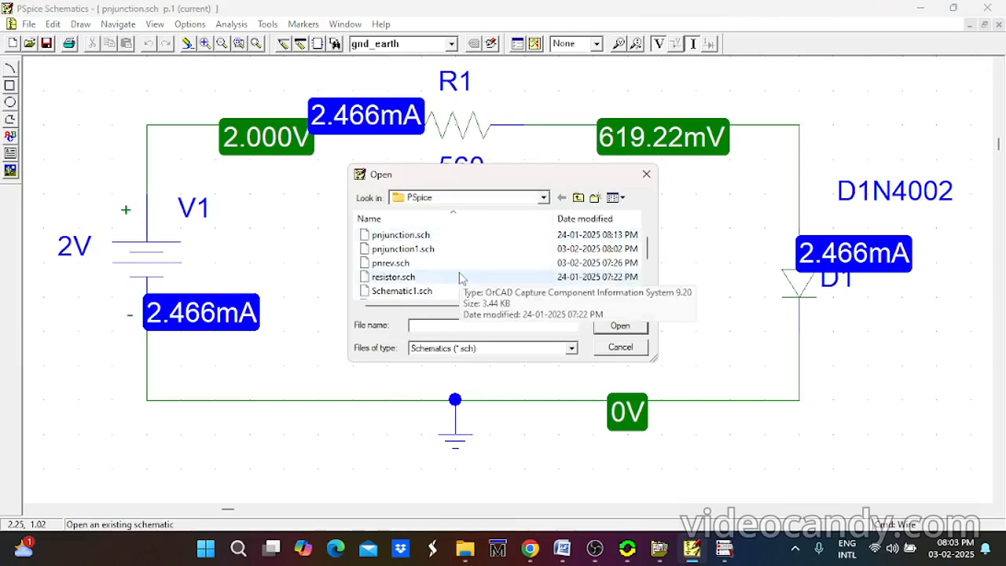
{"action": "scroll", "coordinate": [436, 271], "scroll_direction": "up", "scroll_amount": 1}
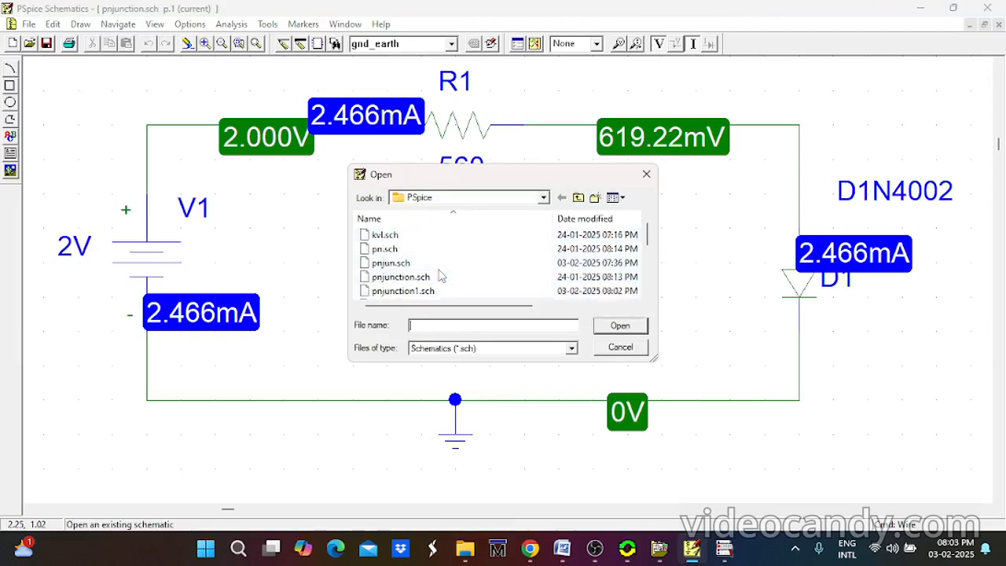
{"action": "left_click", "coordinate": [385, 249]}
{"action": "left_click", "coordinate": [602, 330]}
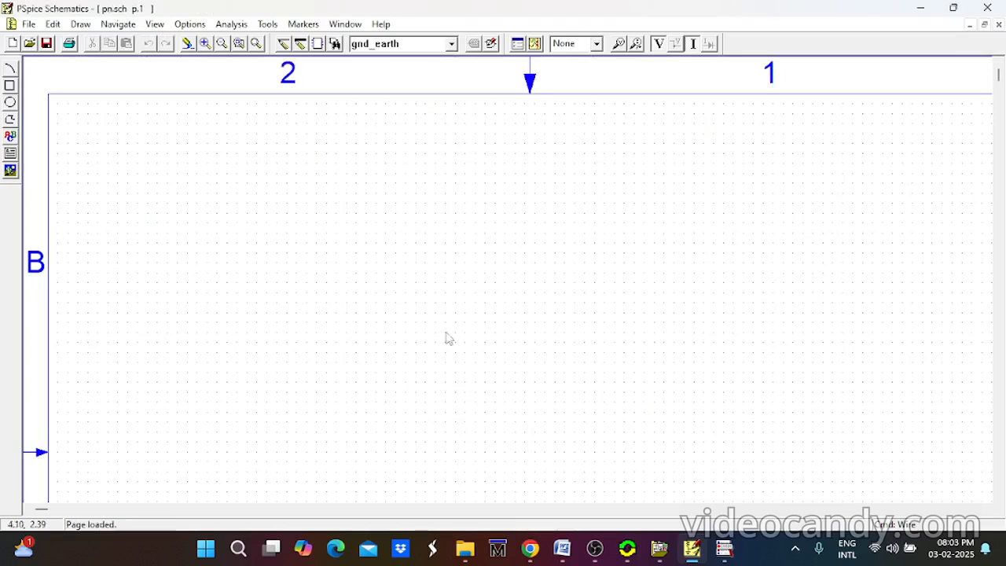
Open the schematic pnjun.sch from the PSpice folder again.
{"action": "left_click", "coordinate": [28, 23]}
{"action": "left_click", "coordinate": [57, 58]}
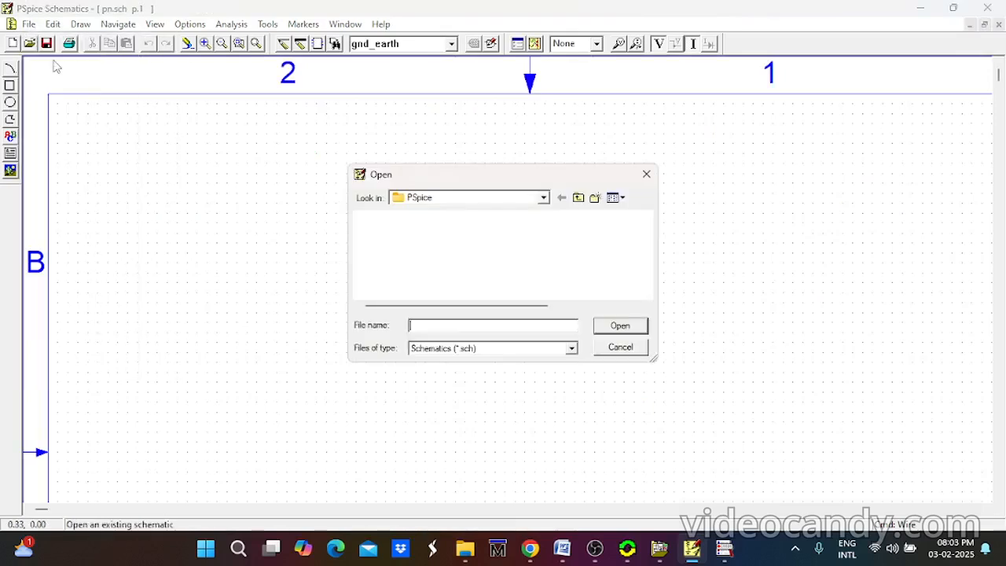
{"action": "left_click", "coordinate": [385, 285]}
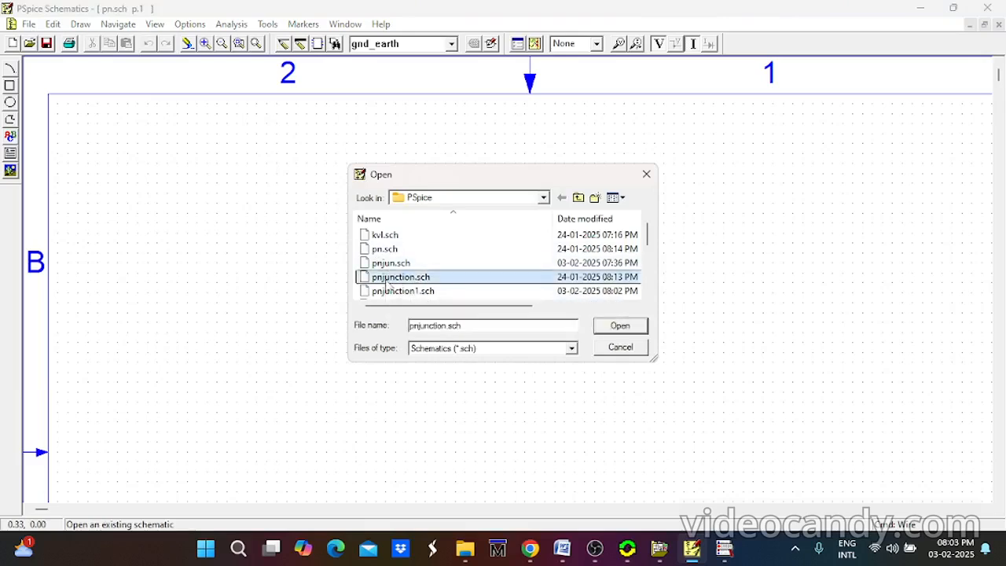
{"action": "left_click", "coordinate": [392, 263]}
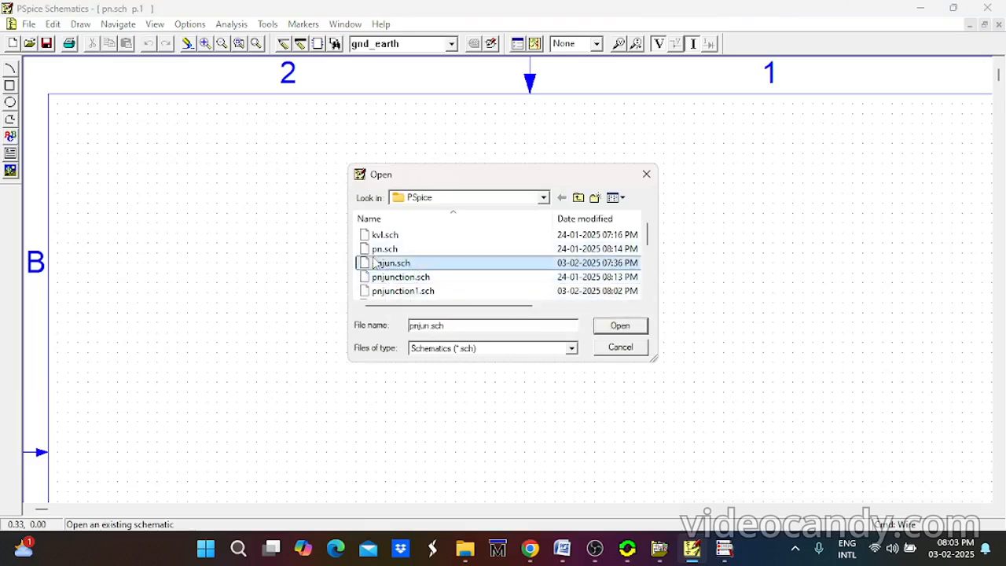
{"action": "left_click", "coordinate": [603, 326]}
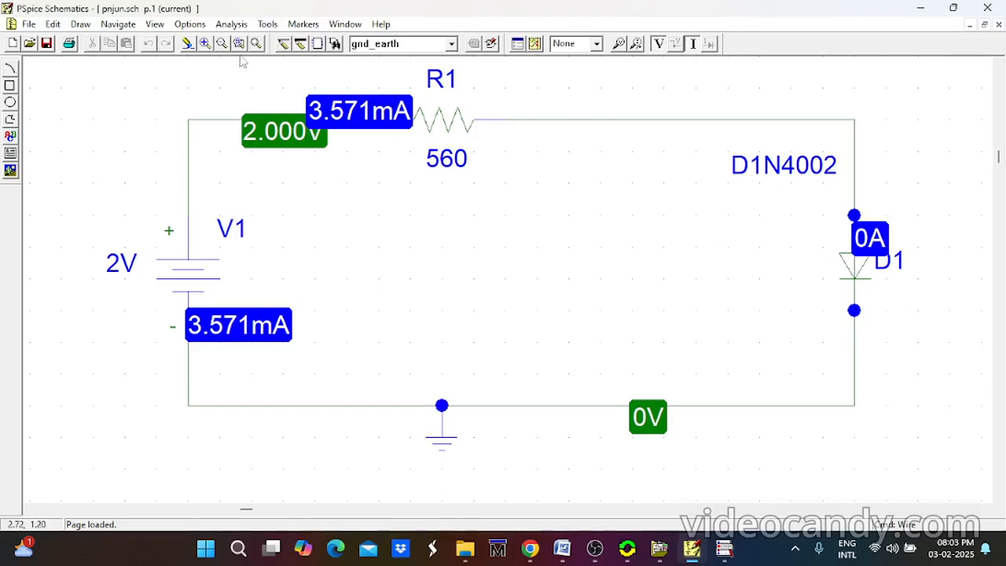
Turn off both the voltage display and the current display for results on the schematic.
{"action": "left_click", "coordinate": [237, 25]}
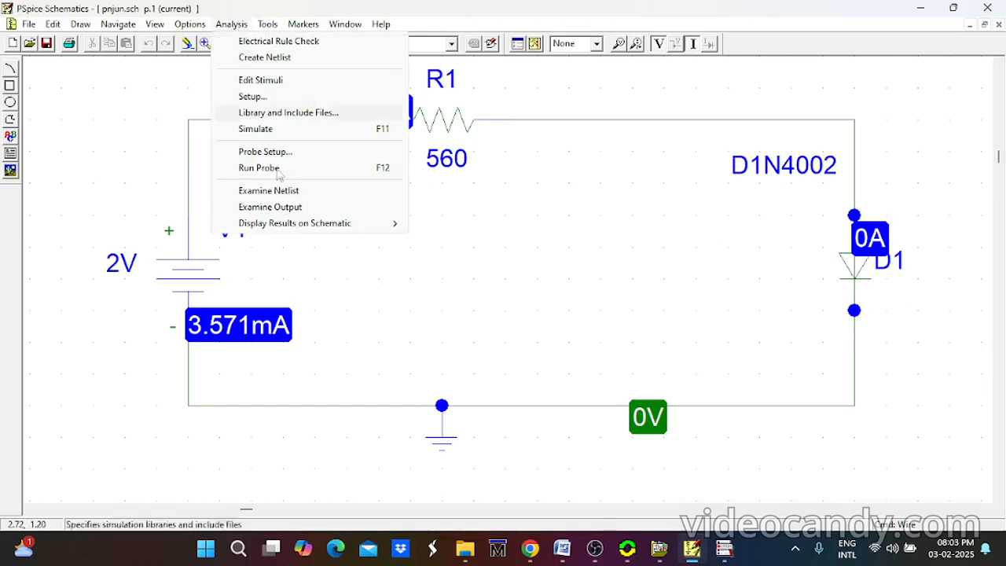
{"action": "mouse_move", "coordinate": [296, 223]}
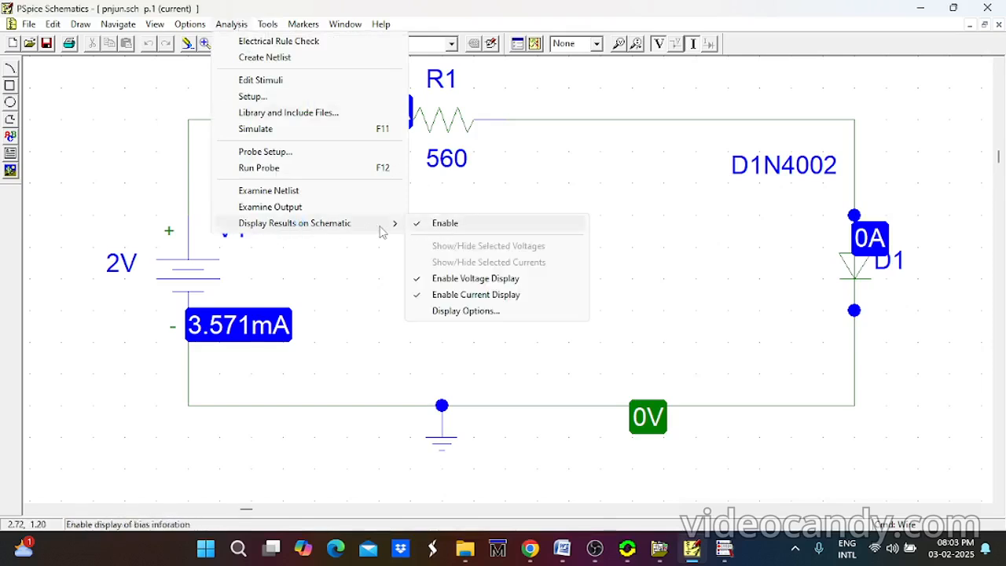
{"action": "left_click", "coordinate": [429, 280]}
{"action": "left_click", "coordinate": [240, 25]}
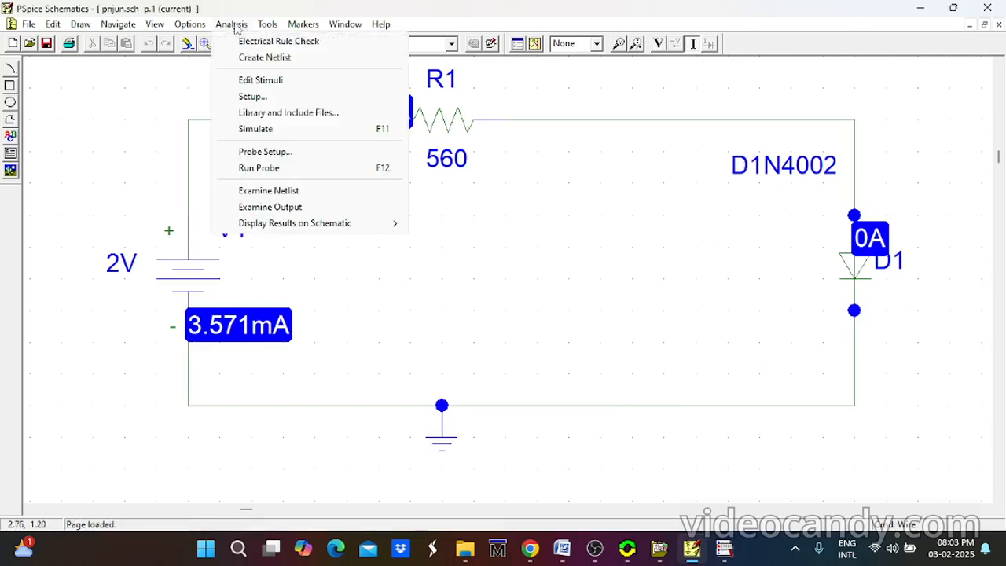
{"action": "mouse_move", "coordinate": [382, 226]}
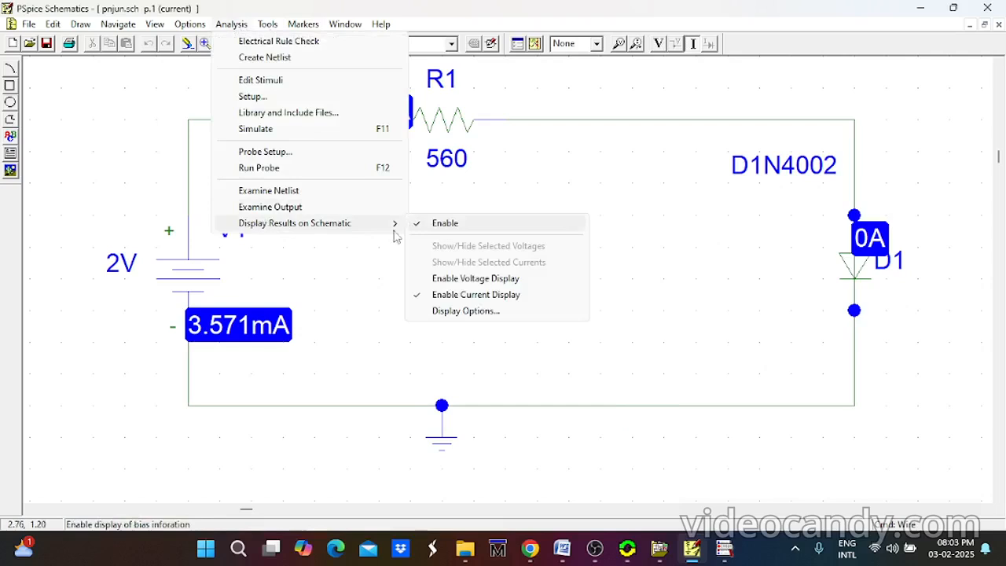
{"action": "left_click", "coordinate": [427, 297]}
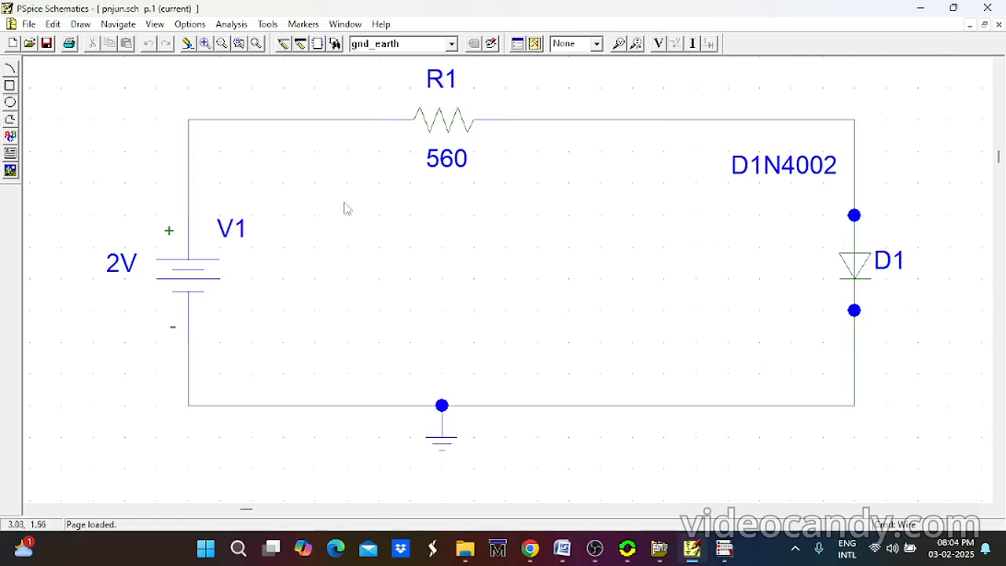
Enable the voltage display and the current display for results on the schematic again.
{"action": "left_click", "coordinate": [232, 24]}
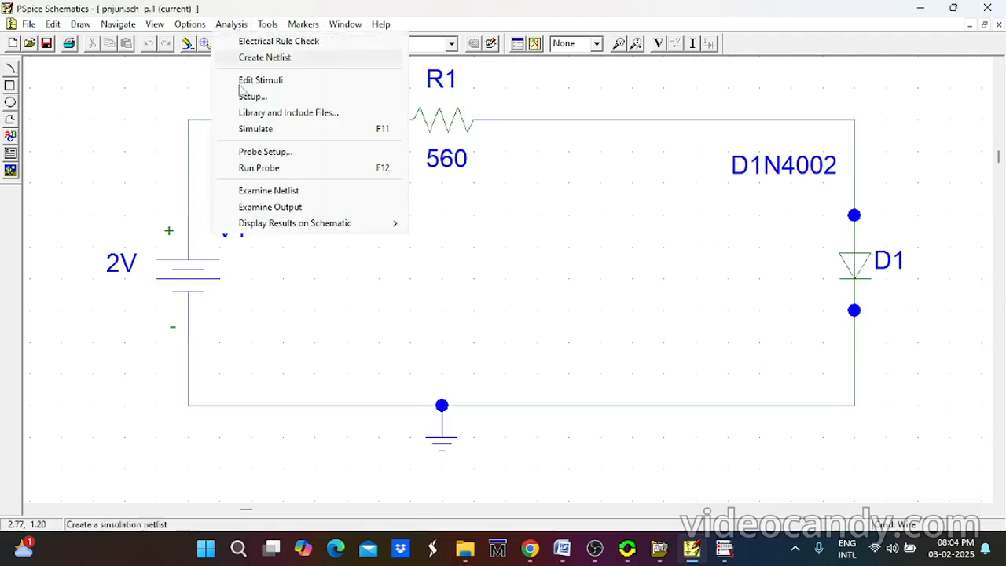
{"action": "mouse_move", "coordinate": [244, 227]}
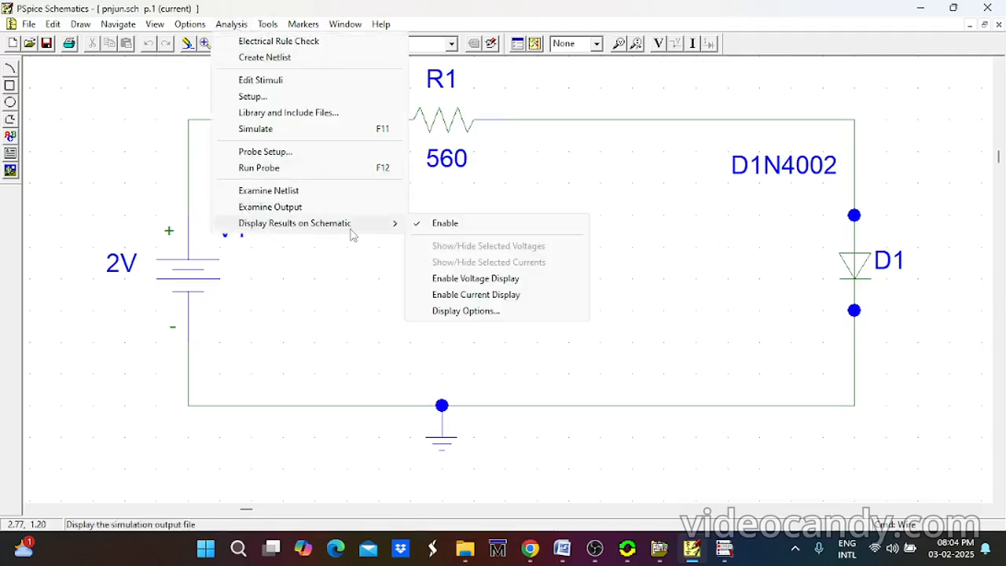
{"action": "left_click", "coordinate": [442, 278]}
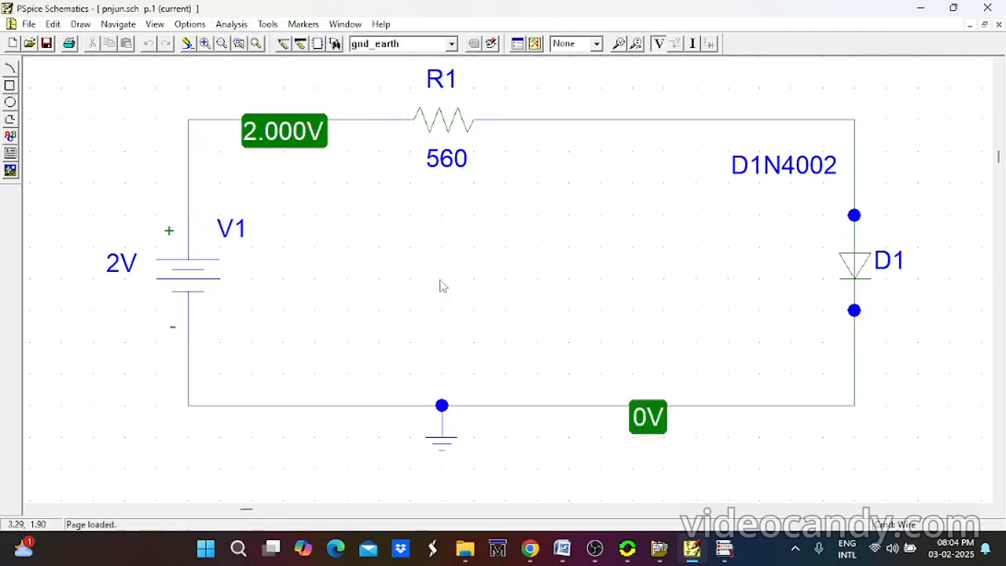
{"action": "left_click", "coordinate": [231, 25]}
{"action": "mouse_move", "coordinate": [314, 224]}
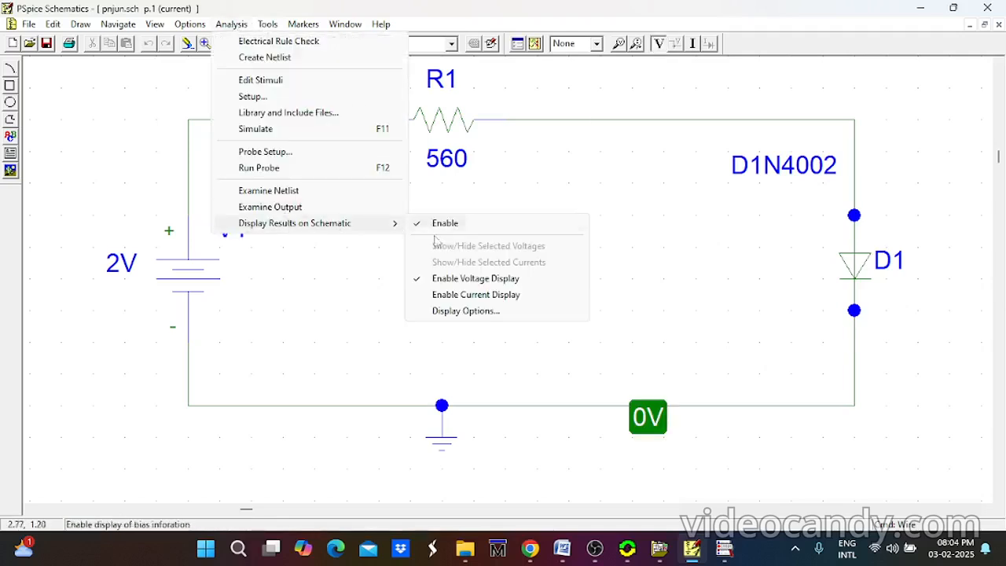
{"action": "left_click", "coordinate": [438, 303]}
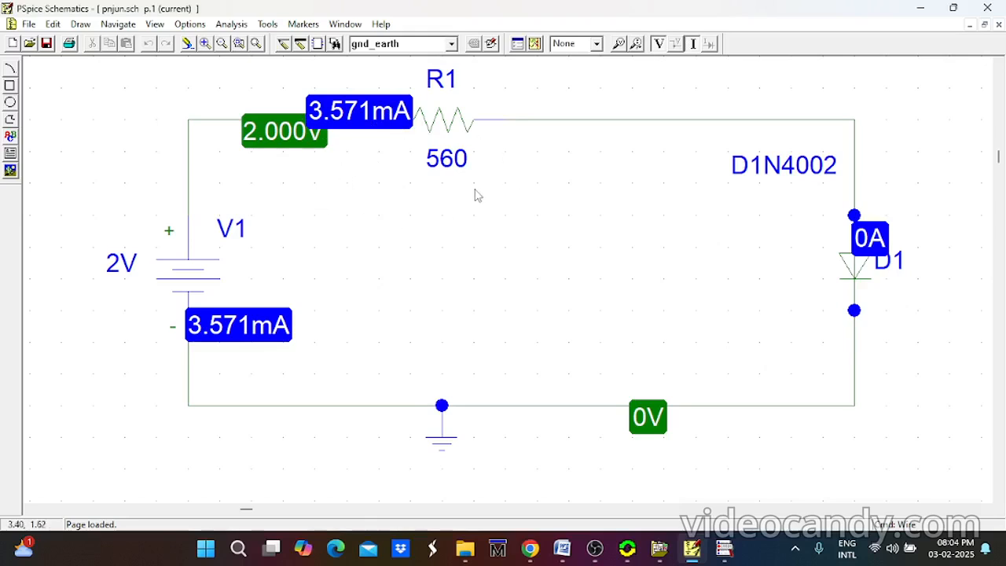
Review the voltage source's DC Sweep settings in the analysis setup and accept them as they are.
{"action": "left_click", "coordinate": [517, 44]}
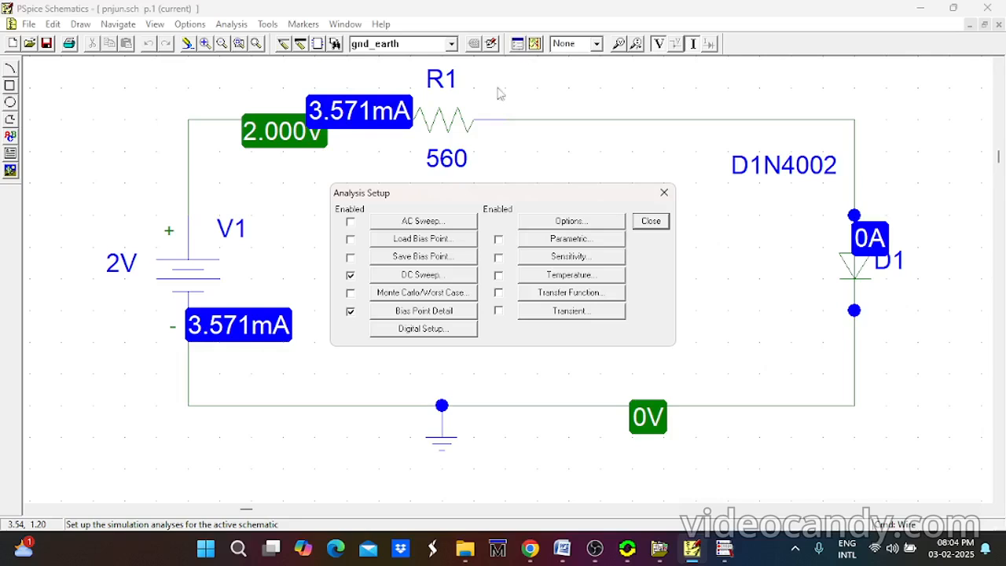
{"action": "left_click", "coordinate": [392, 275]}
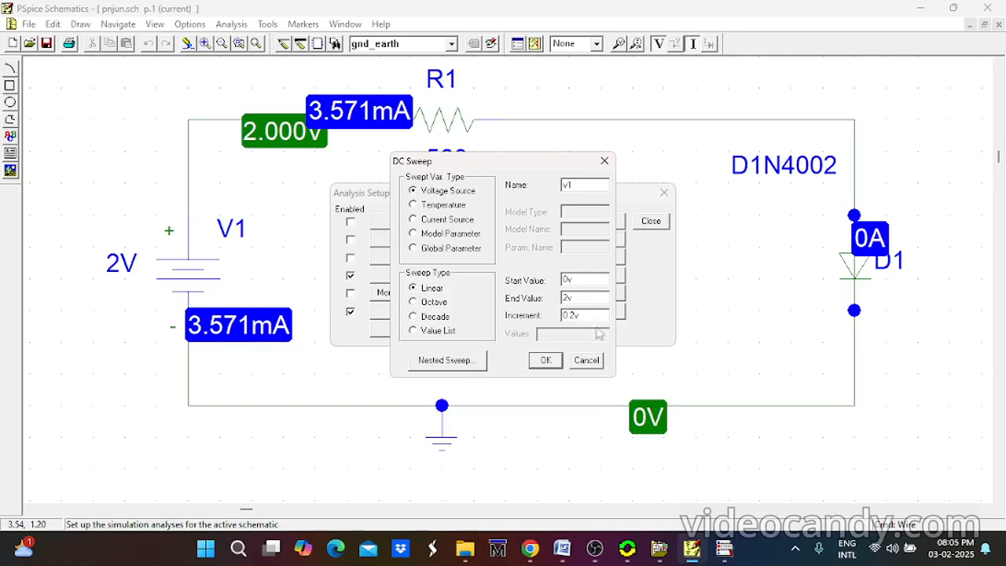
{"action": "left_click", "coordinate": [547, 360]}
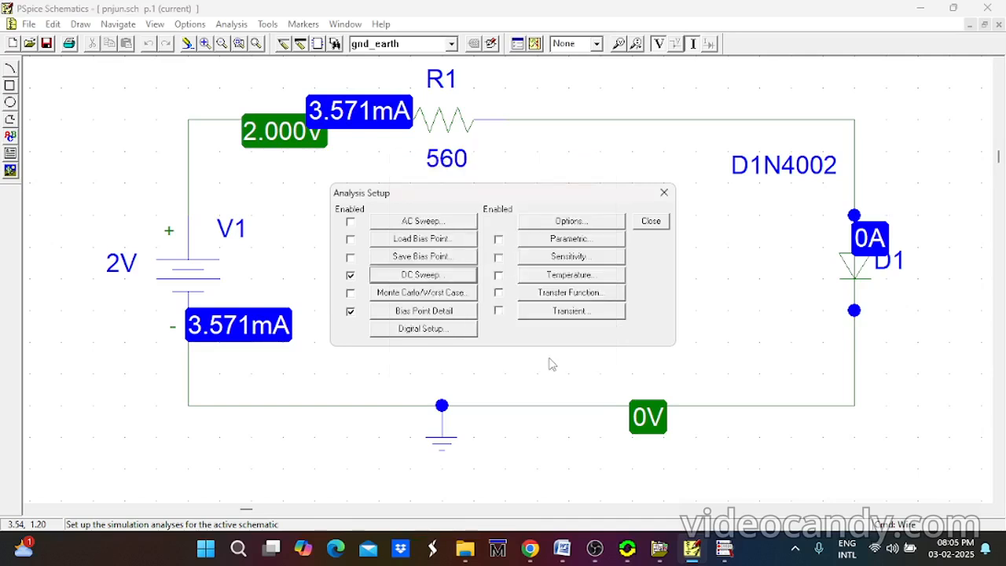
{"action": "left_click", "coordinate": [649, 222]}
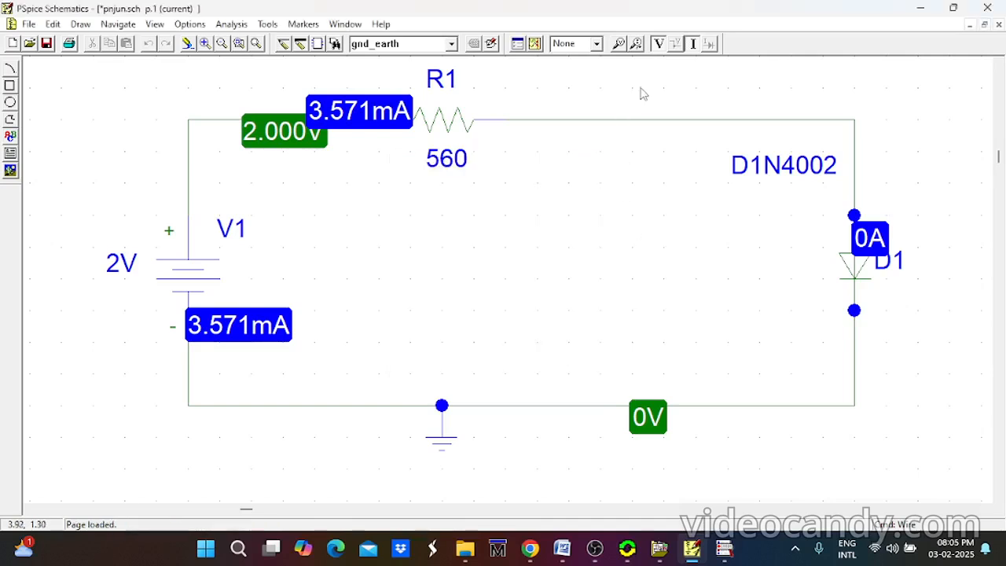
Simulate the pnjun circuit and switch to its OrCAD PSpice A/D results window.
{"action": "left_click", "coordinate": [539, 49]}
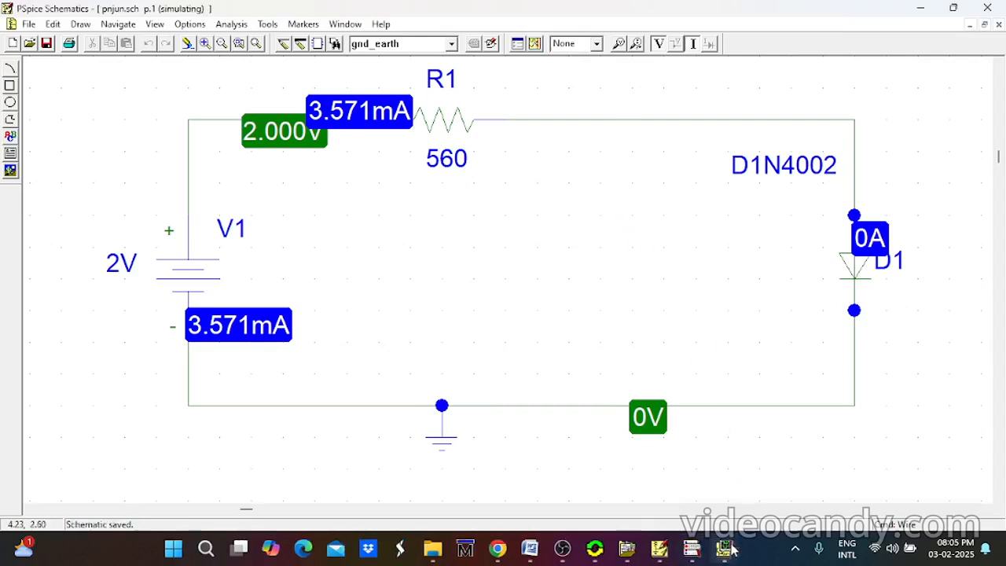
{"action": "mouse_move", "coordinate": [723, 550]}
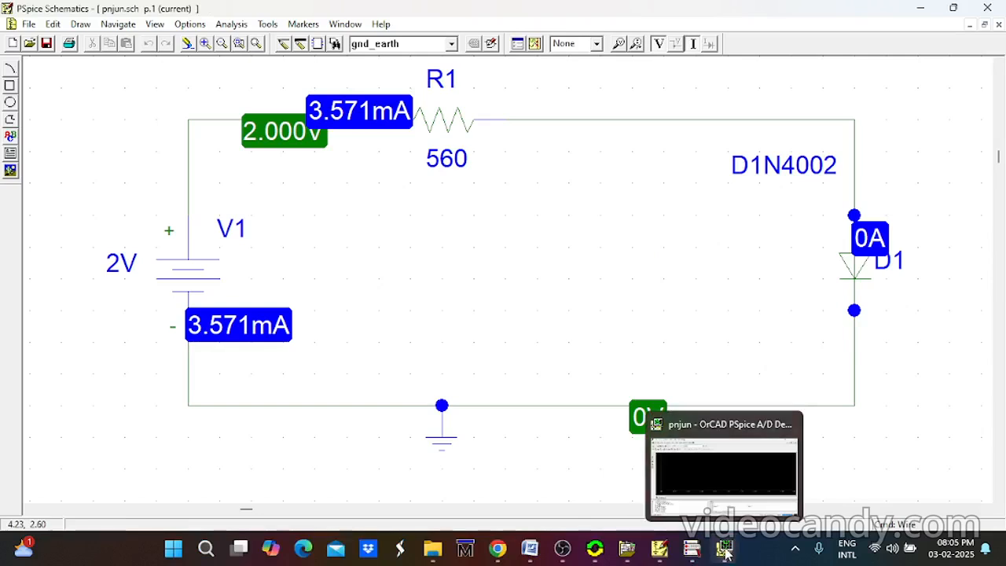
{"action": "left_click", "coordinate": [720, 493]}
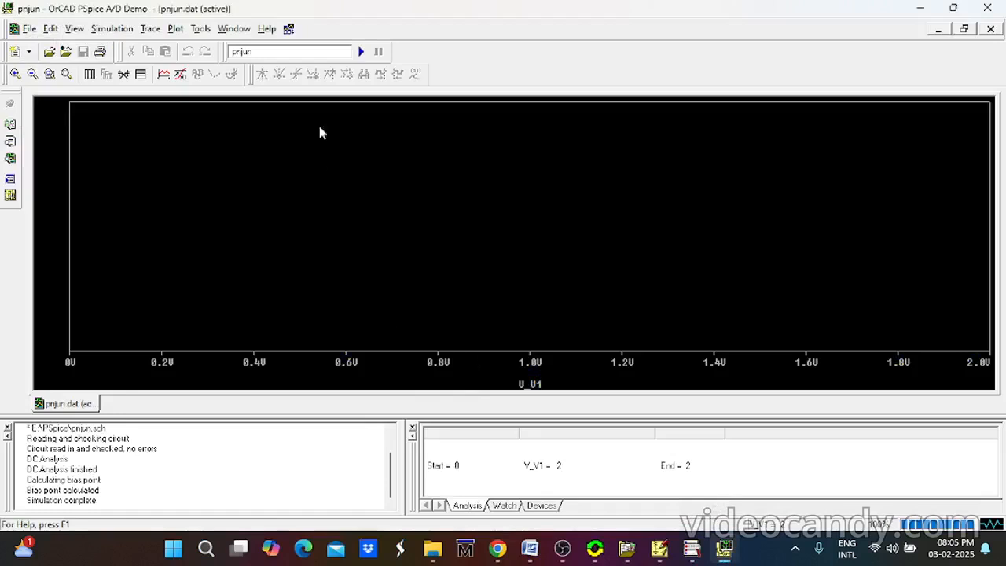
Set the plot's X axis variable to the diode voltage V(D1:1).
{"action": "double_click", "coordinate": [479, 352]}
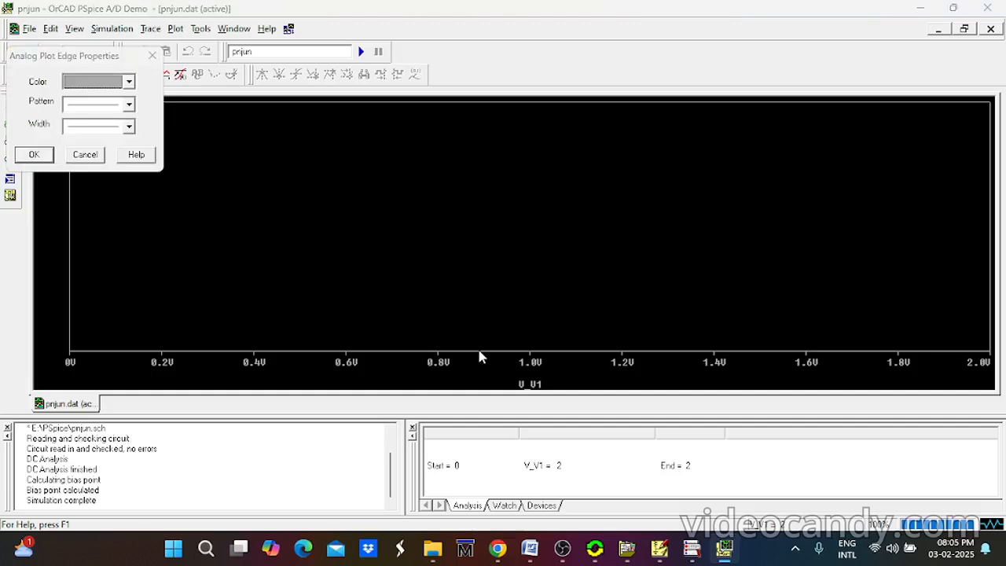
{"action": "left_click", "coordinate": [151, 55]}
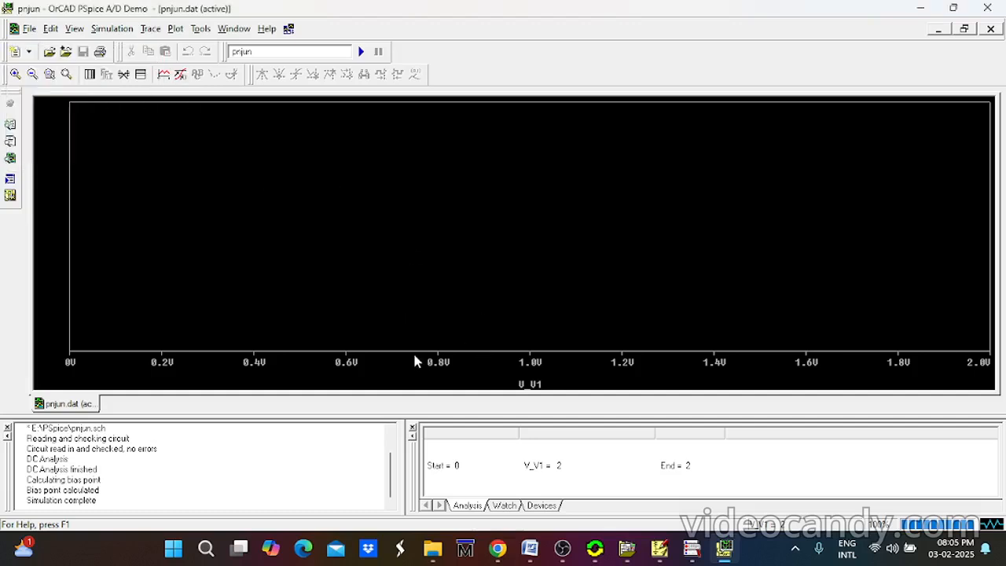
{"action": "double_click", "coordinate": [460, 359]}
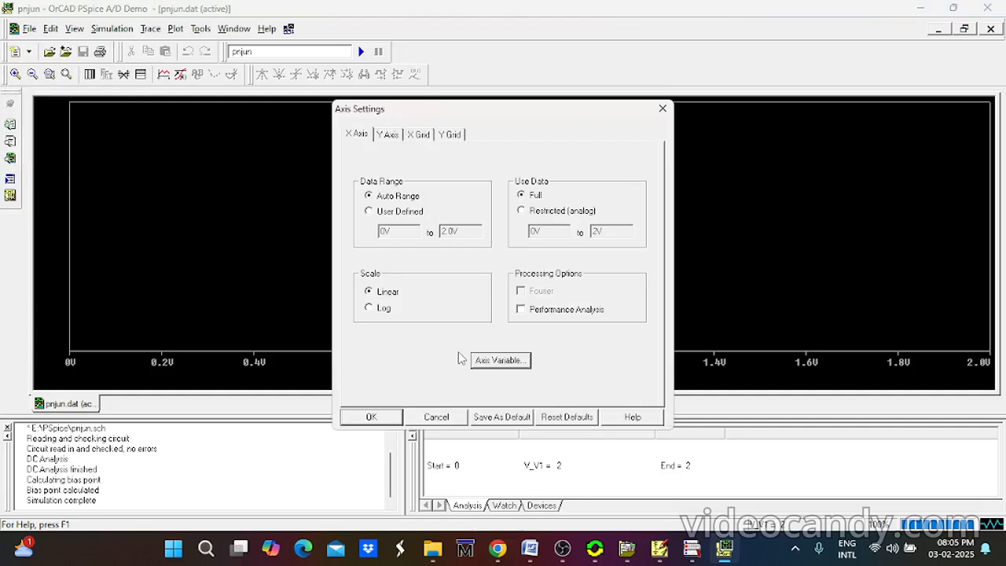
{"action": "left_click", "coordinate": [496, 362]}
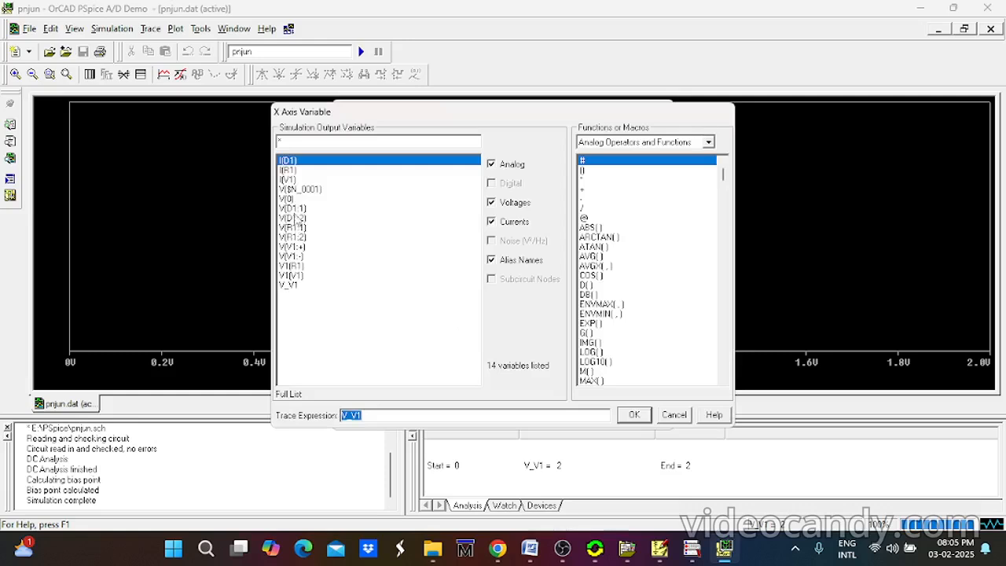
{"action": "left_click", "coordinate": [295, 209]}
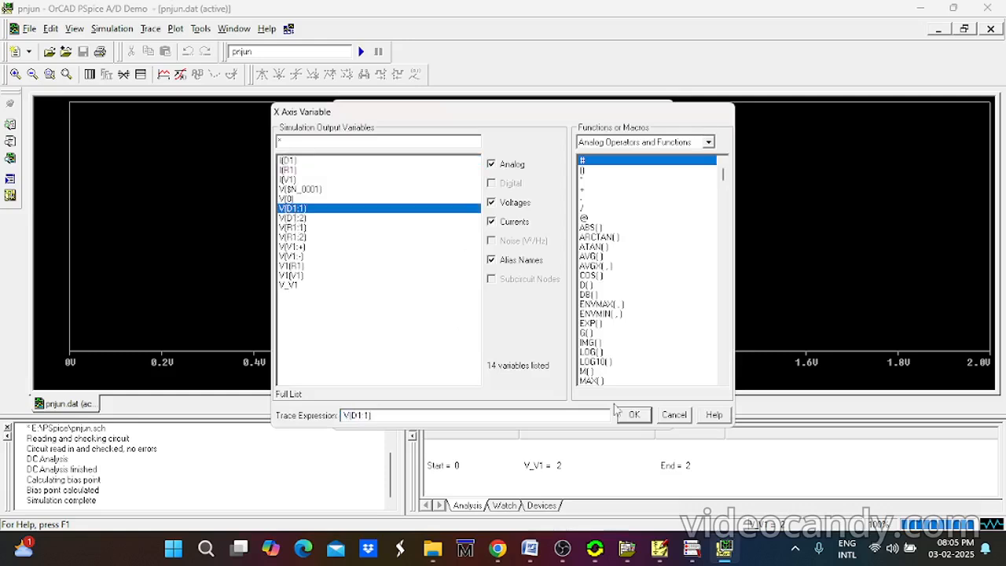
{"action": "left_click", "coordinate": [635, 416]}
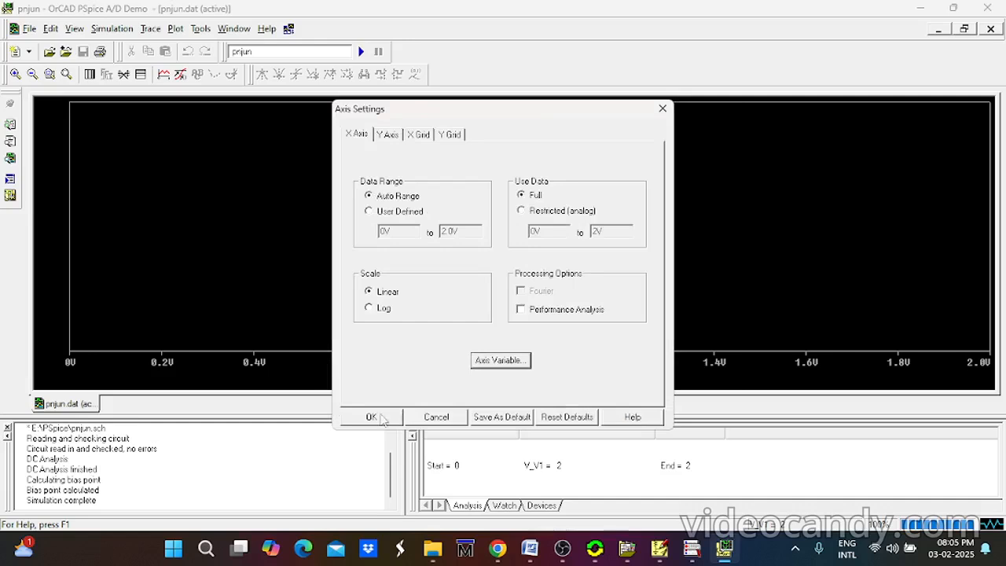
{"action": "left_click", "coordinate": [373, 417]}
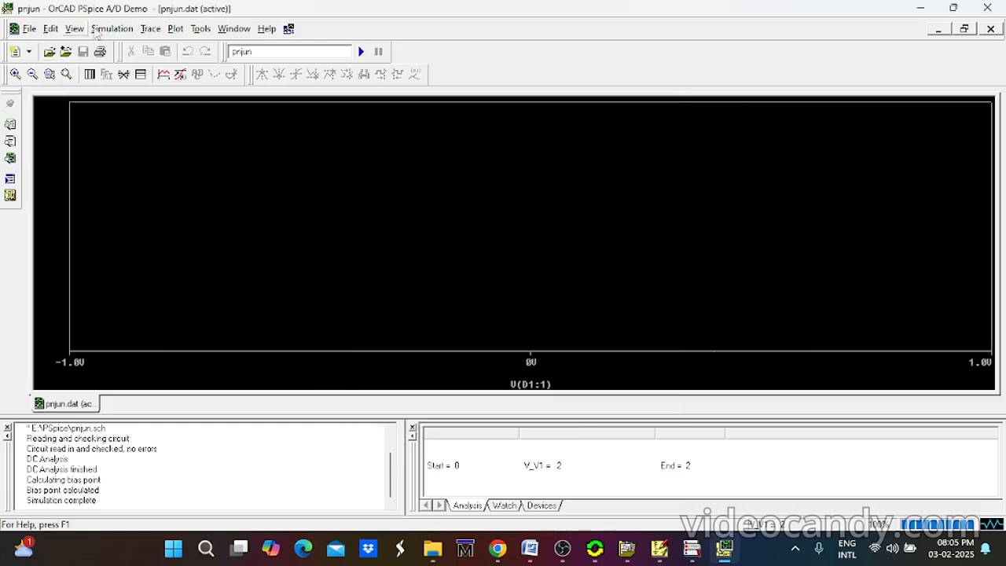
Add the diode current I(D1) as a trace on the pnjun plot.
{"action": "left_click", "coordinate": [152, 30]}
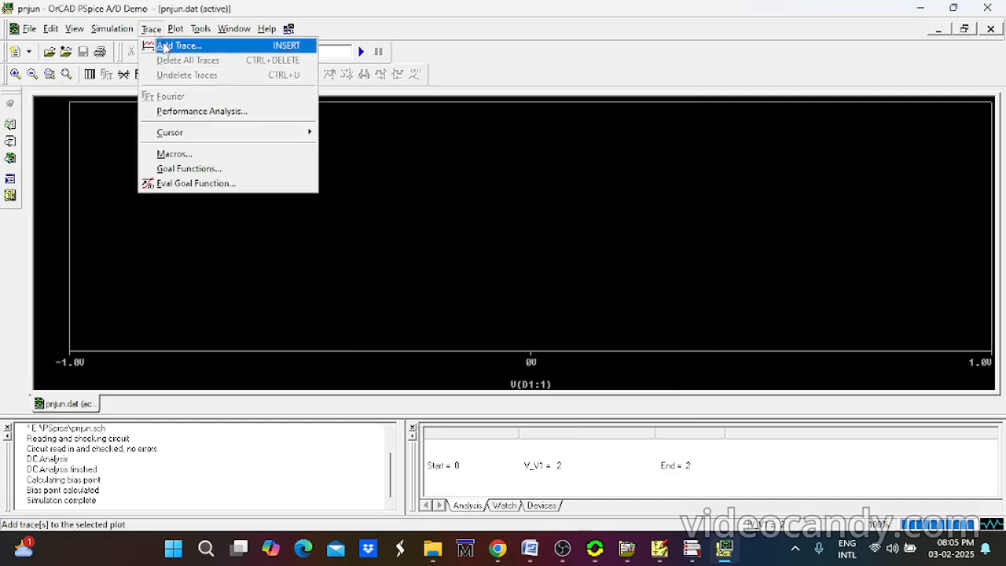
{"action": "left_click", "coordinate": [163, 44]}
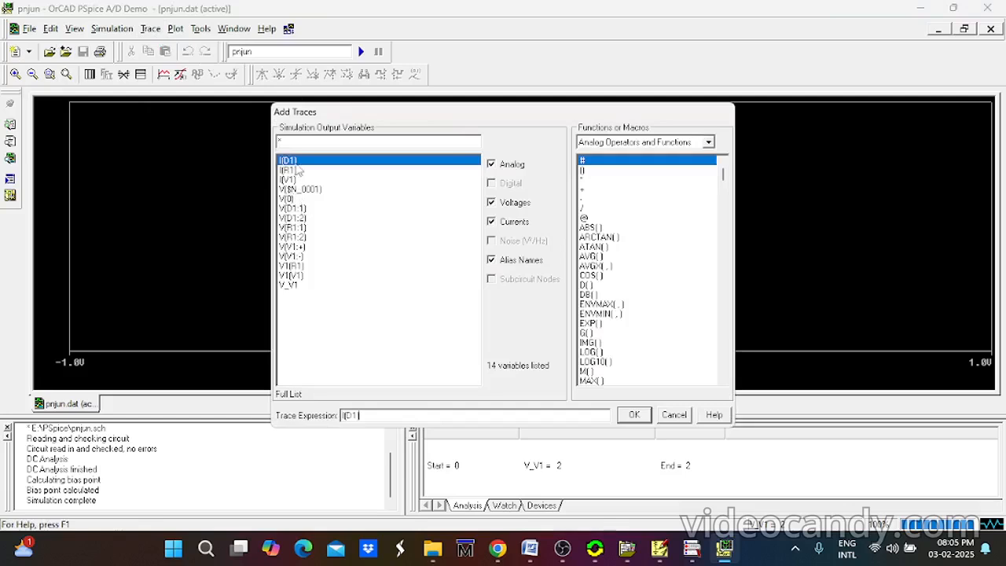
{"action": "left_click", "coordinate": [634, 415]}
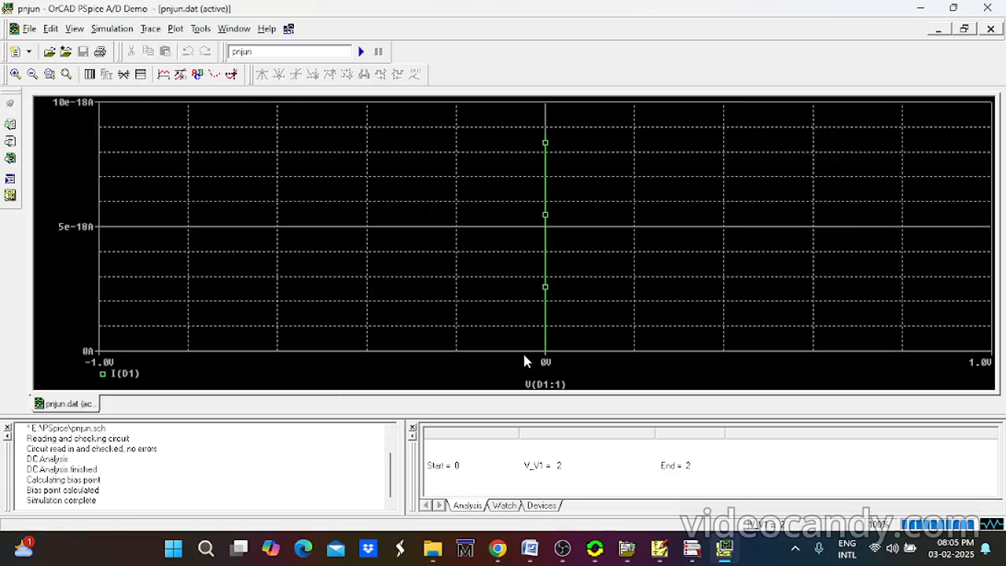
{"action": "left_click", "coordinate": [150, 29]}
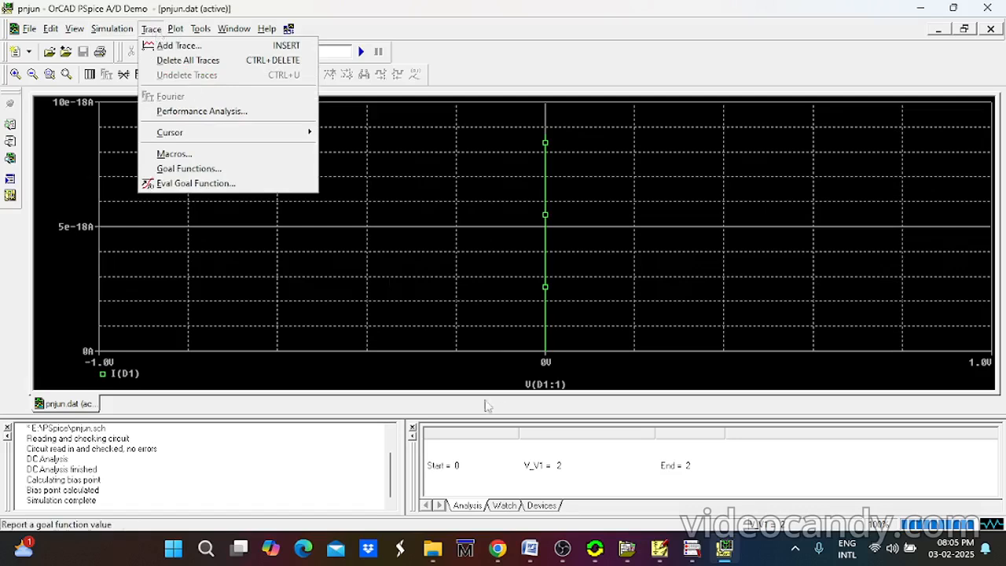
{"action": "left_click", "coordinate": [512, 359]}
Review the plot's X and Y axis settings and the X axis variable, accepting them as they are.
{"action": "double_click", "coordinate": [511, 359]}
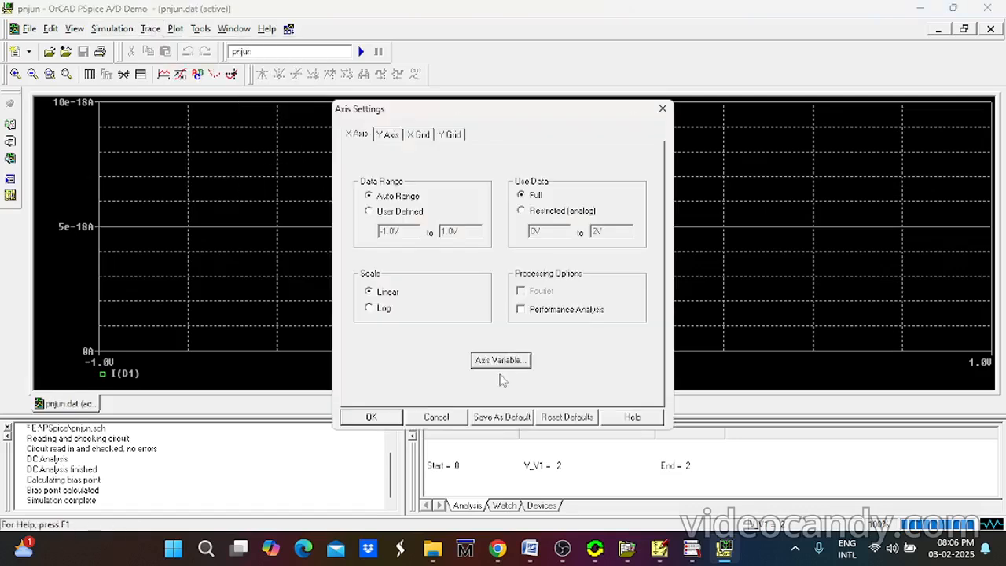
{"action": "left_click", "coordinate": [498, 362]}
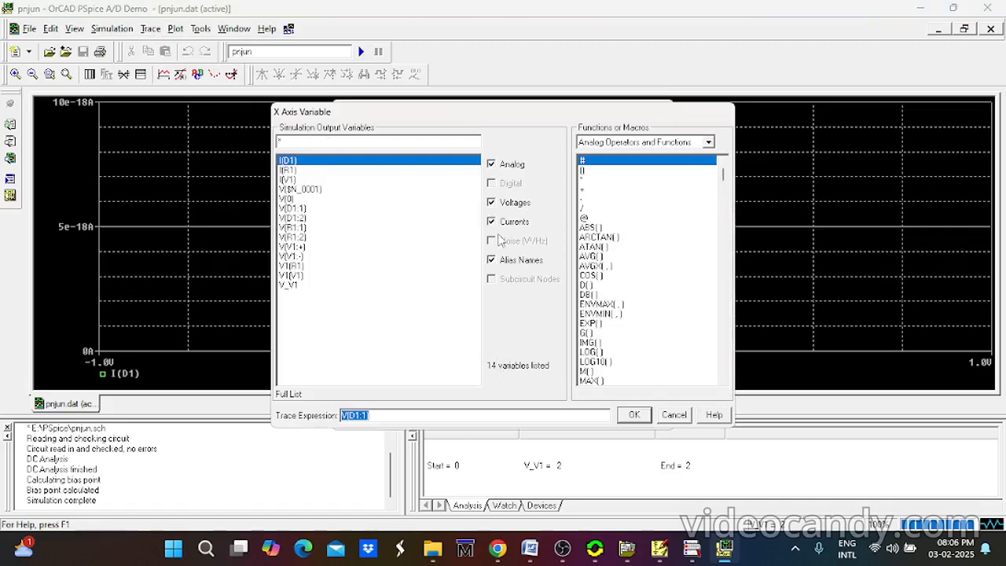
{"action": "left_click", "coordinate": [633, 414]}
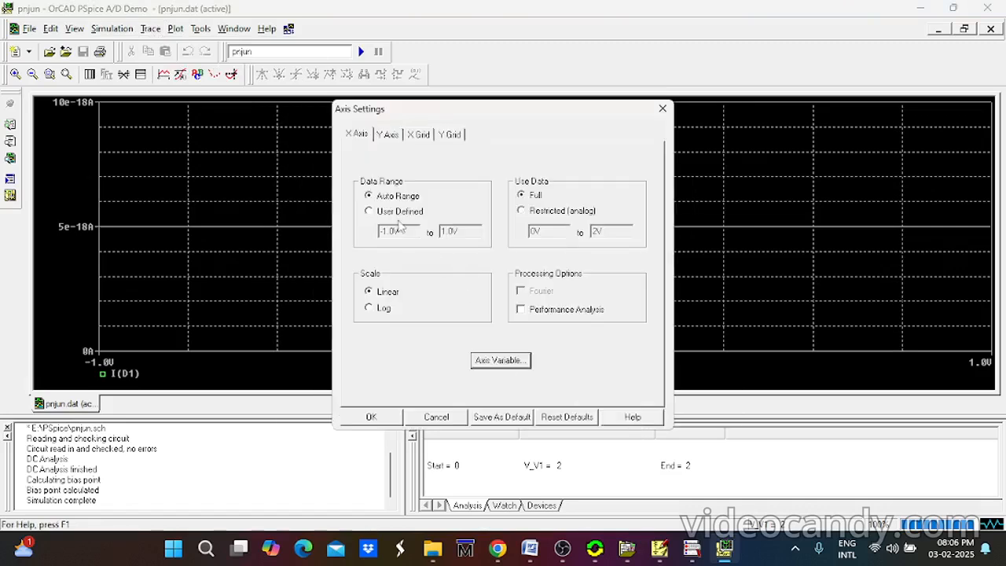
{"action": "left_click", "coordinate": [388, 134]}
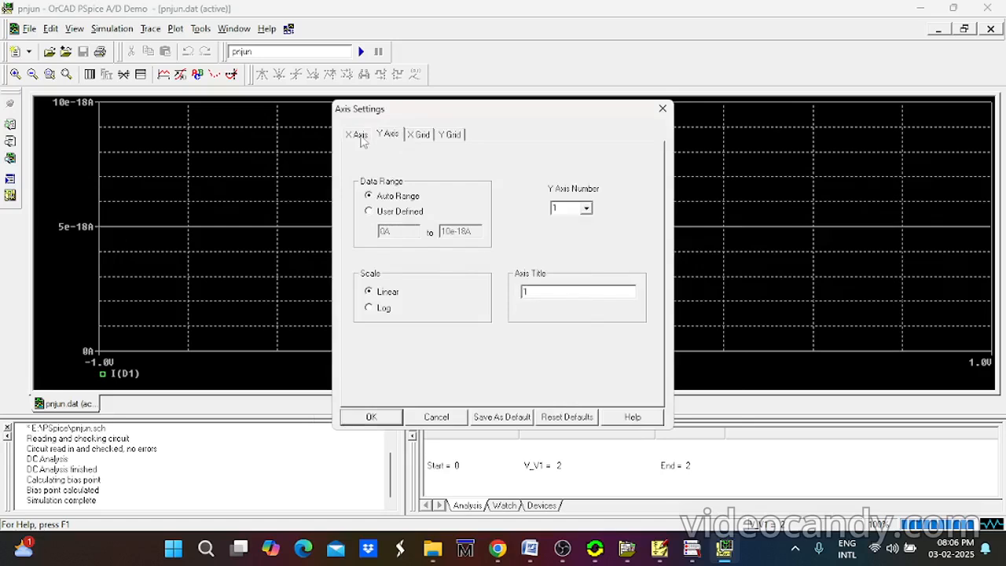
{"action": "left_click", "coordinate": [358, 134]}
{"action": "left_click", "coordinate": [385, 416]}
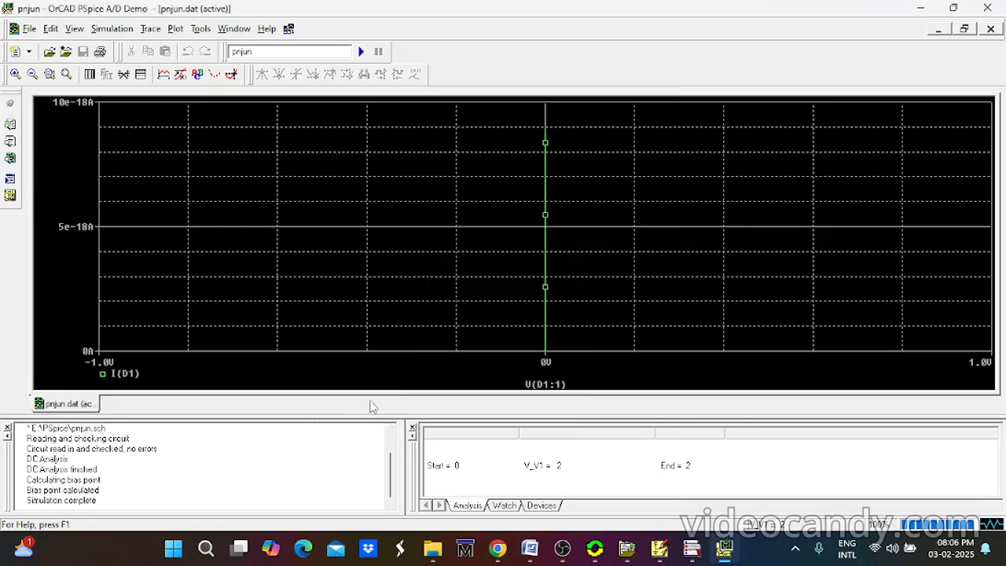
Add the diode current I(D1) to the plot once more as a second trace.
{"action": "left_click", "coordinate": [151, 29]}
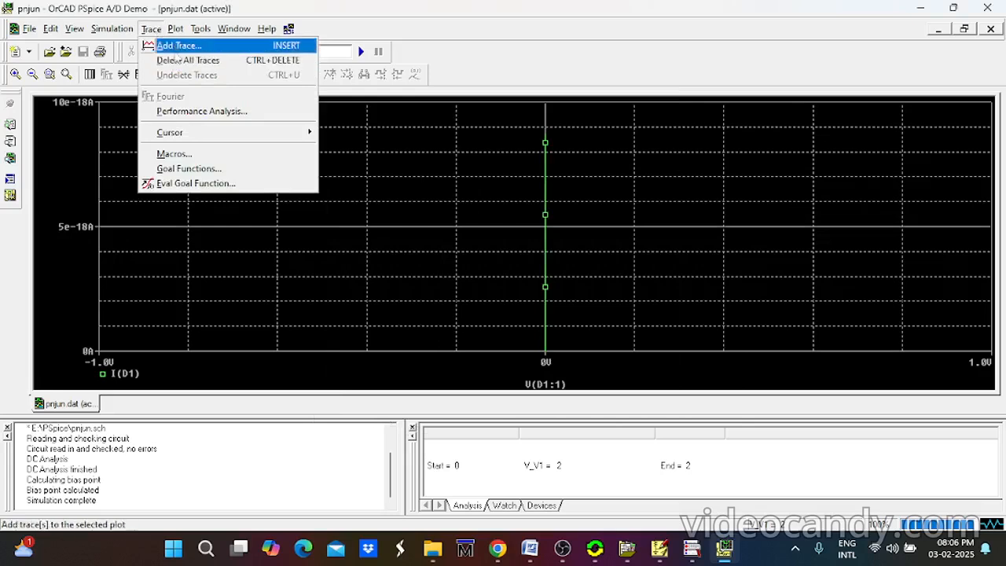
{"action": "left_click", "coordinate": [175, 47]}
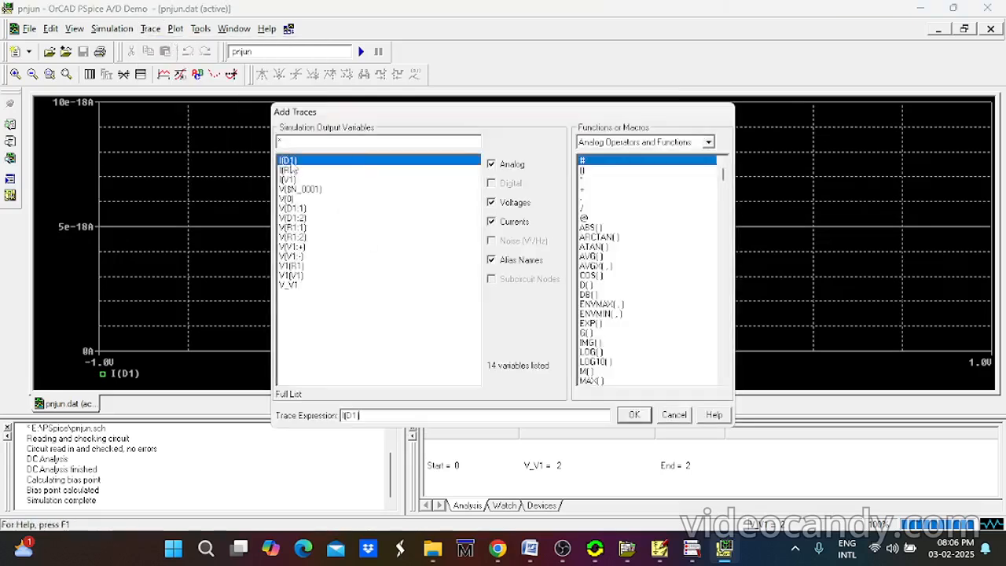
{"action": "left_click", "coordinate": [635, 414]}
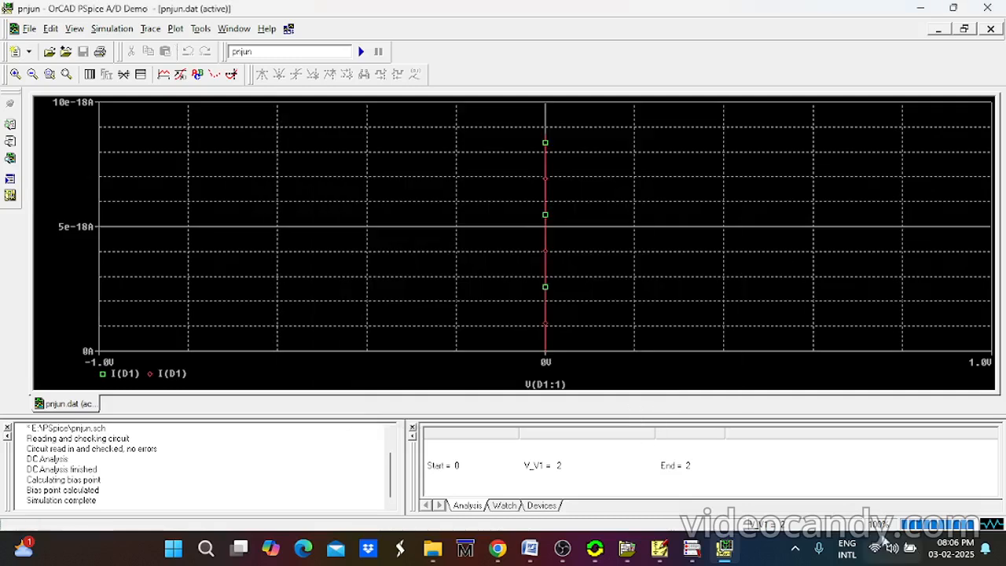
{"action": "left_click", "coordinate": [560, 550]}
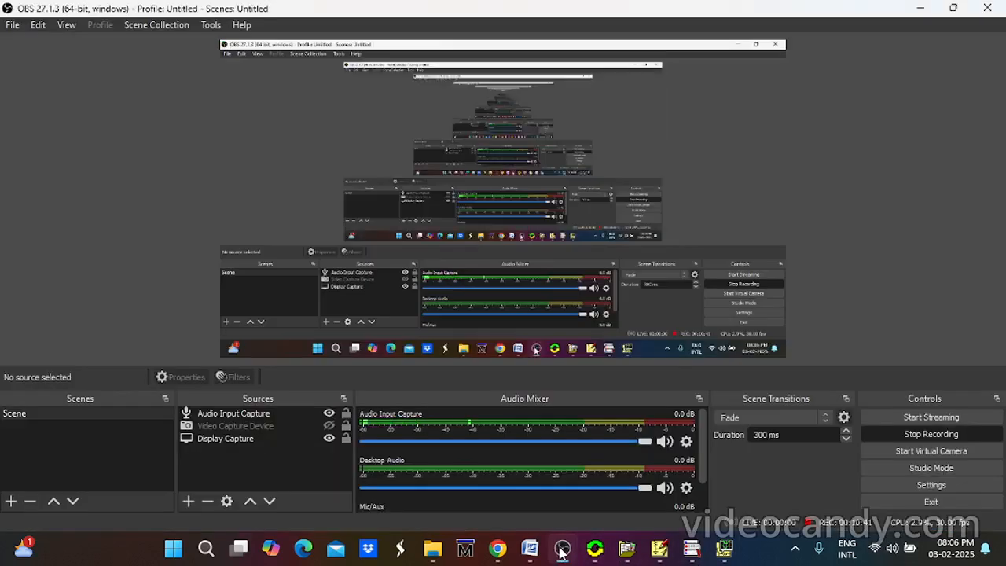
{"action": "left_click", "coordinate": [933, 437]}
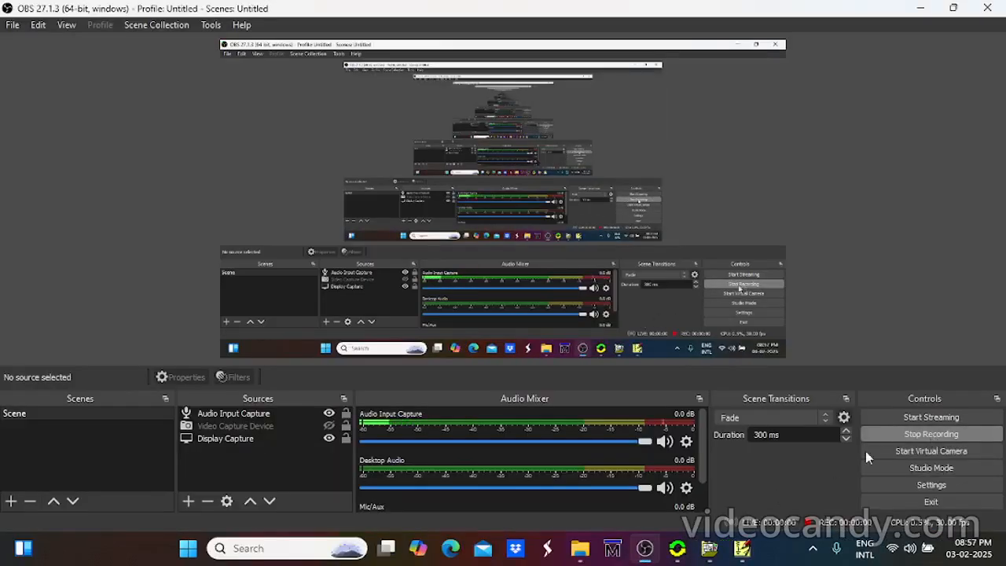
Switch to the p2 schematic in PSpice Schematics and enable the voltage display and the current display for its results.
{"action": "left_click", "coordinate": [741, 550]}
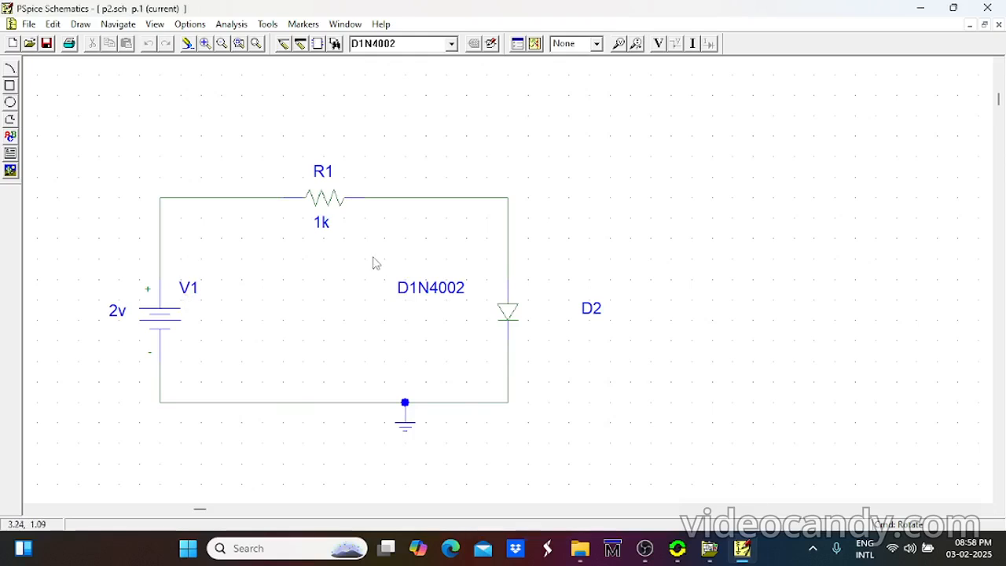
{"action": "left_click", "coordinate": [234, 25]}
{"action": "mouse_move", "coordinate": [275, 229]}
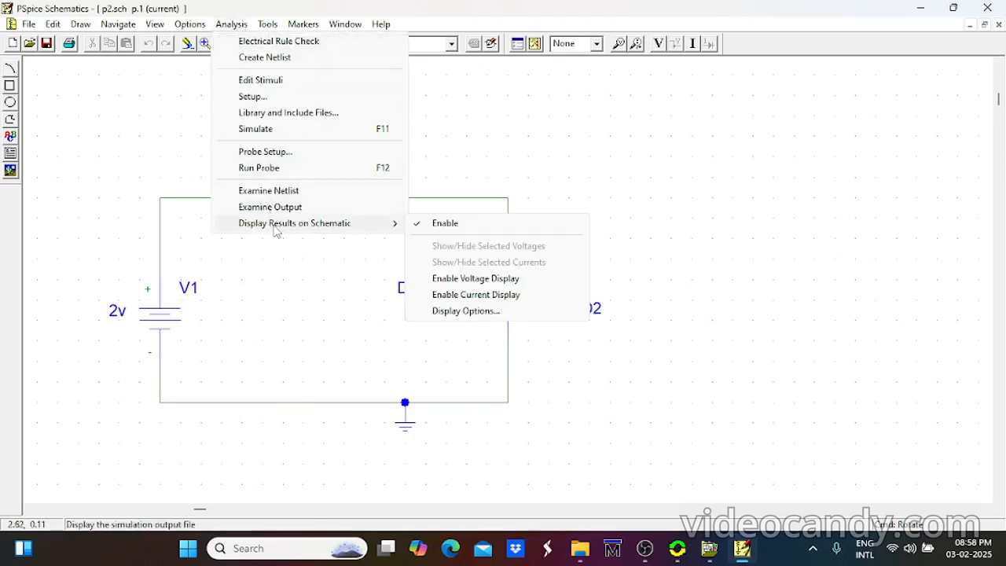
{"action": "left_click", "coordinate": [434, 281]}
{"action": "left_click", "coordinate": [236, 25]}
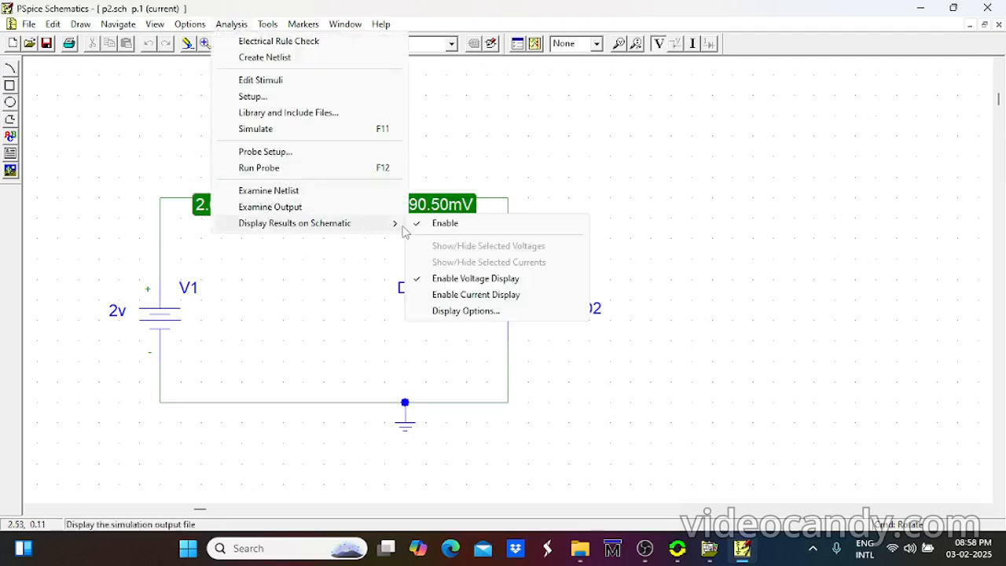
{"action": "left_click", "coordinate": [438, 294]}
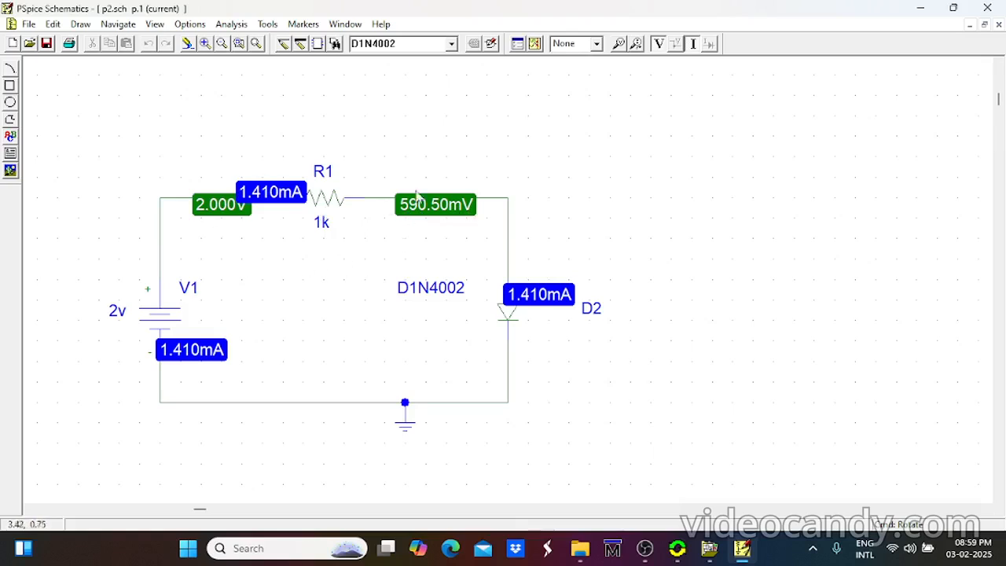
{"action": "left_click", "coordinate": [231, 24]}
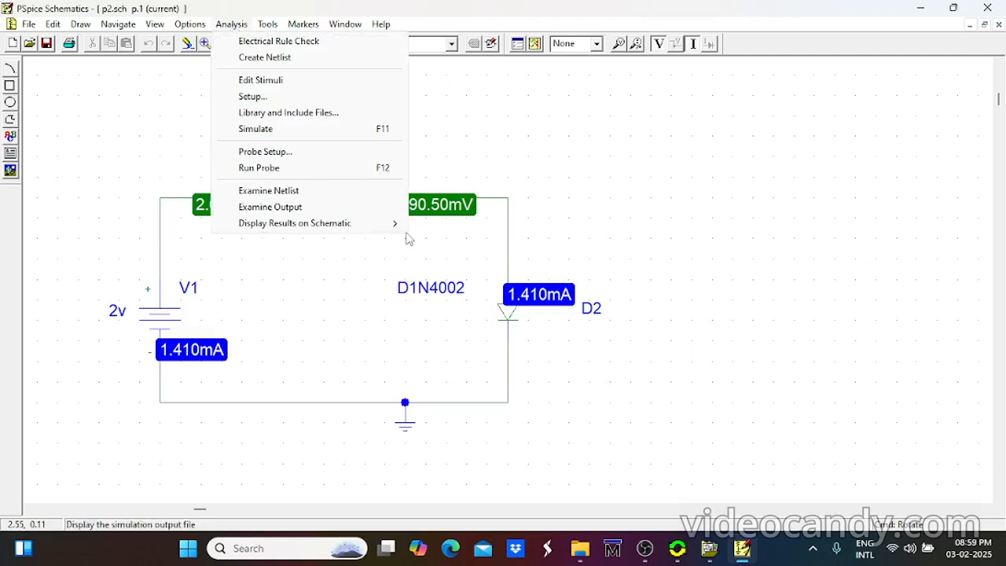
{"action": "left_click", "coordinate": [462, 151]}
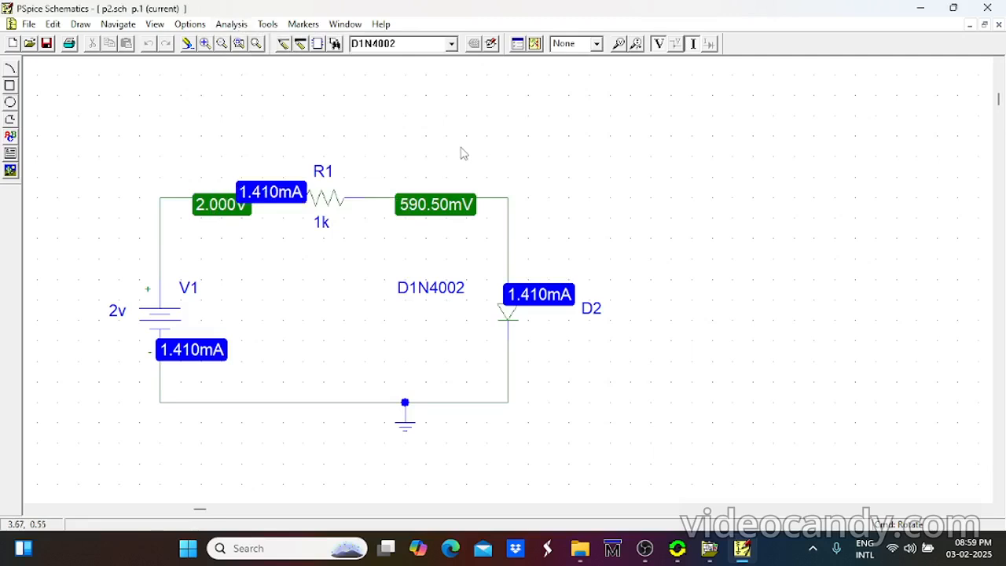
Configure a linear DC Sweep of voltage source v1 with a start value of 0 and an end value of 2 V.
{"action": "left_click", "coordinate": [517, 44]}
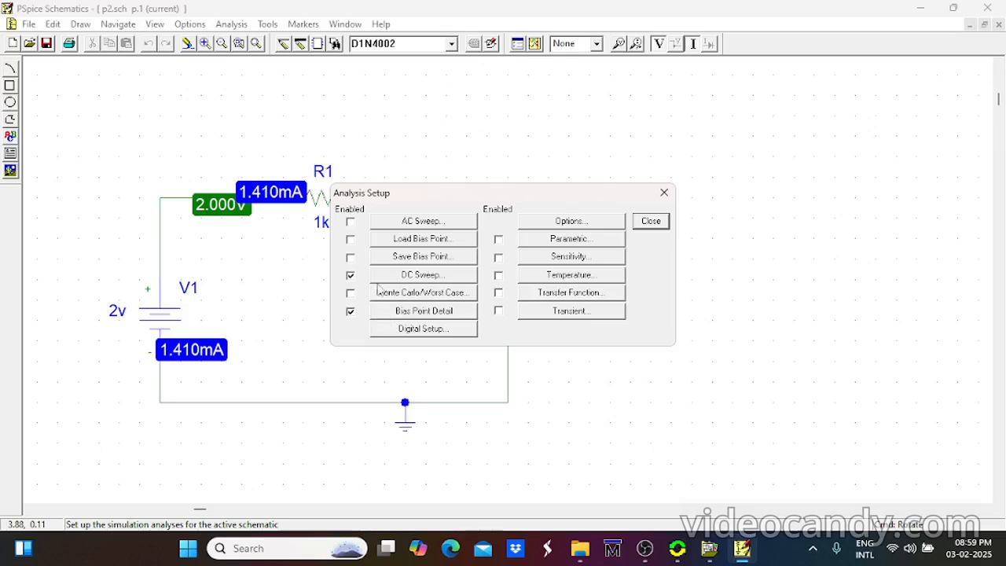
{"action": "left_click", "coordinate": [350, 277]}
{"action": "left_click", "coordinate": [412, 278]}
{"action": "left_click", "coordinate": [413, 288]}
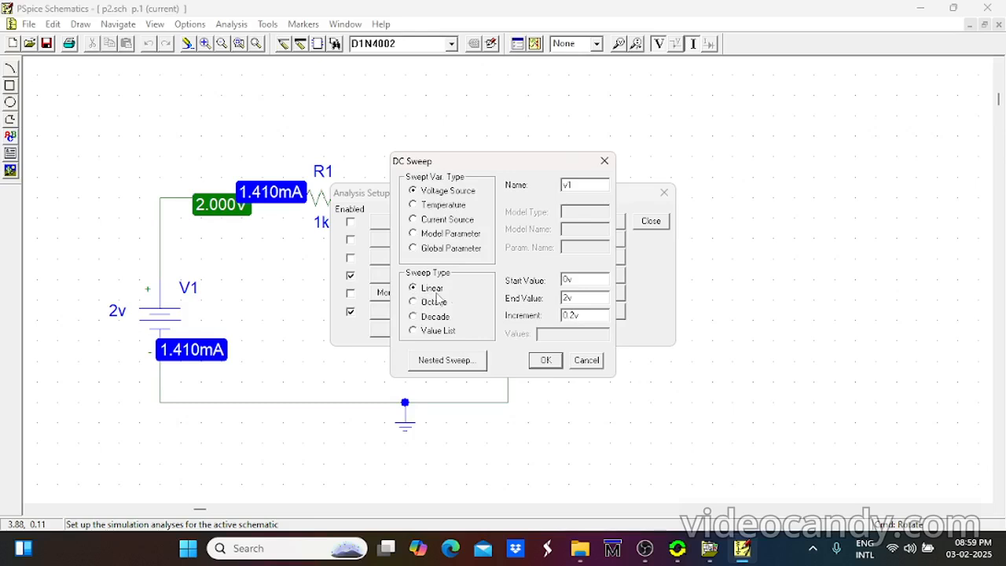
{"action": "left_click_drag", "start_coordinate": [589, 187], "coordinate": [556, 189]}
{"action": "left_click_drag", "start_coordinate": [582, 282], "coordinate": [549, 283]}
{"action": "type", "text": "0"}
{"action": "left_click_drag", "start_coordinate": [592, 297], "coordinate": [535, 298]}
{"action": "type", "text": "2"}
{"action": "left_click", "coordinate": [545, 360]}
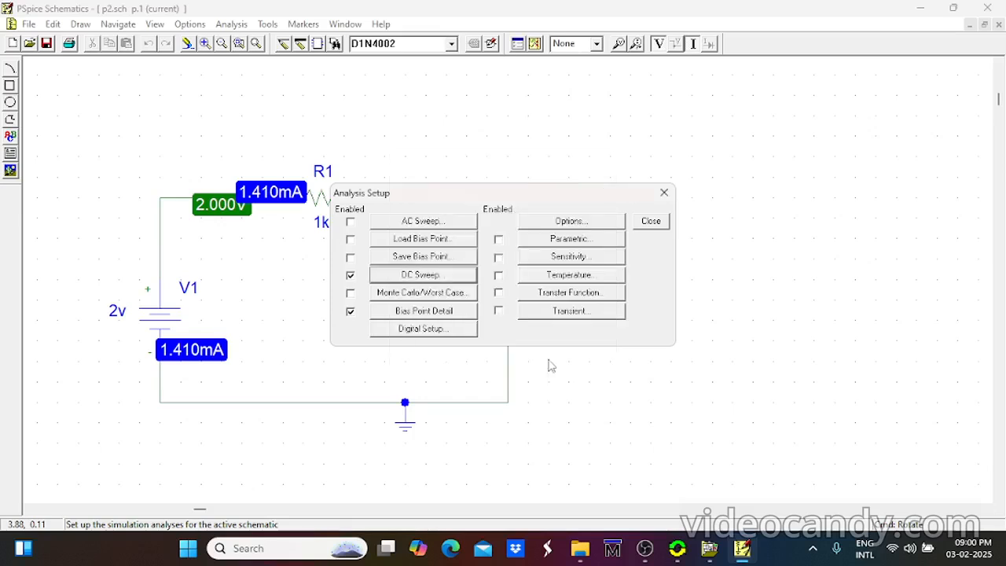
{"action": "left_click", "coordinate": [652, 223]}
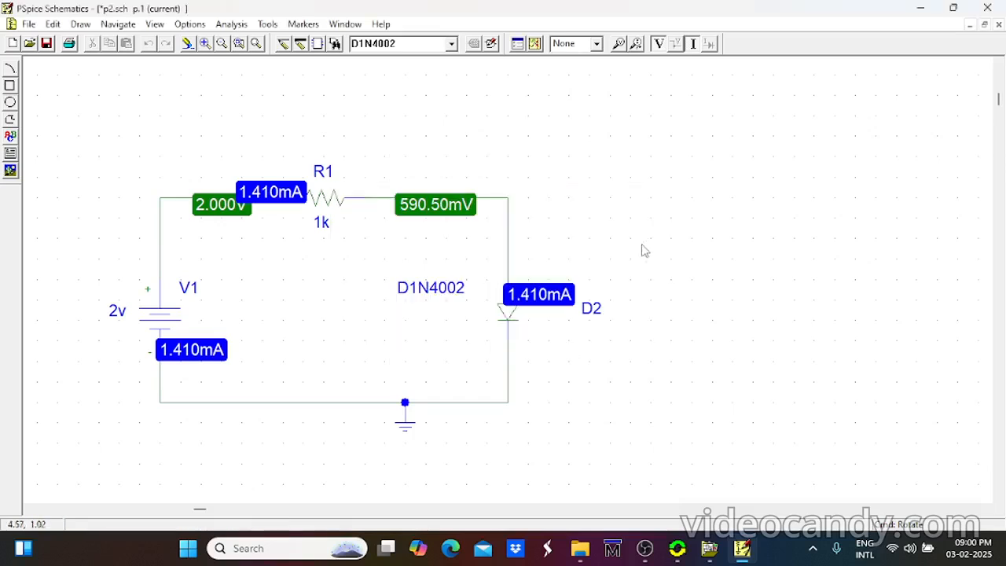
Simulate the p2 circuit and switch to its OrCAD PSpice A/D results window.
{"action": "left_click", "coordinate": [535, 44]}
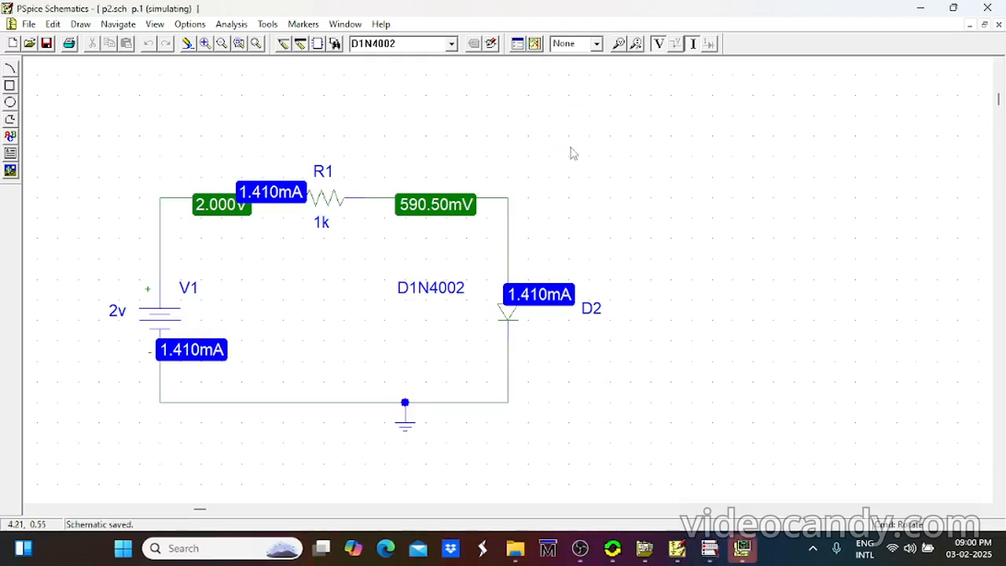
{"action": "left_click", "coordinate": [740, 550]}
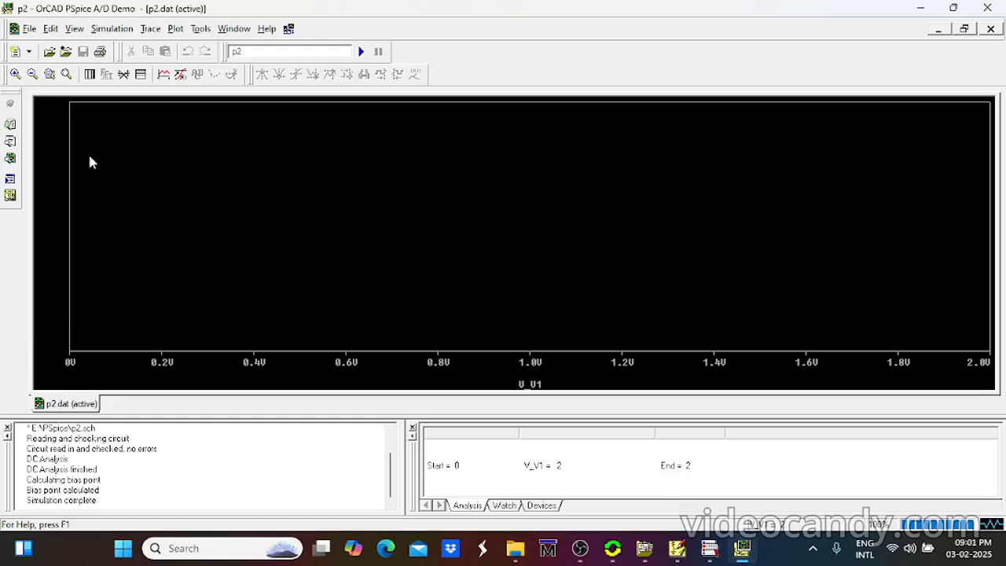
Set the plot's X axis variable to the diode voltage V1(D2) as the only expression.
{"action": "double_click", "coordinate": [527, 366]}
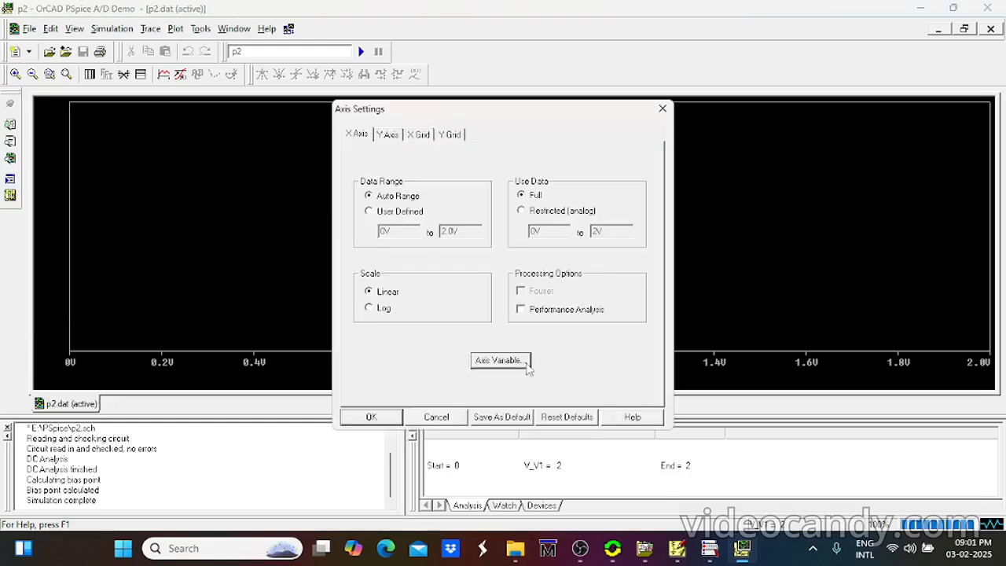
{"action": "left_click", "coordinate": [495, 364]}
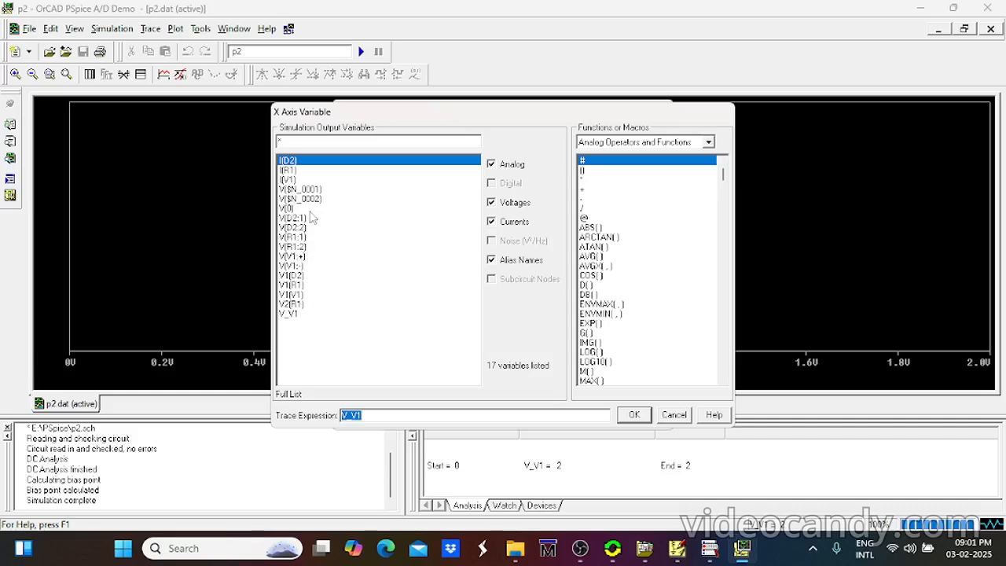
{"action": "left_click", "coordinate": [291, 209]}
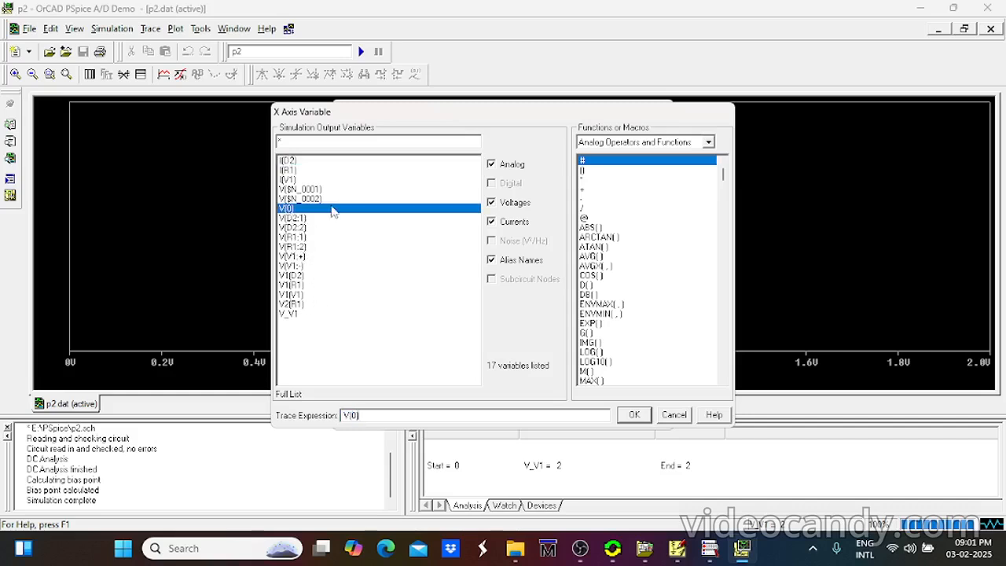
{"action": "left_click", "coordinate": [298, 276]}
{"action": "left_click", "coordinate": [633, 415]}
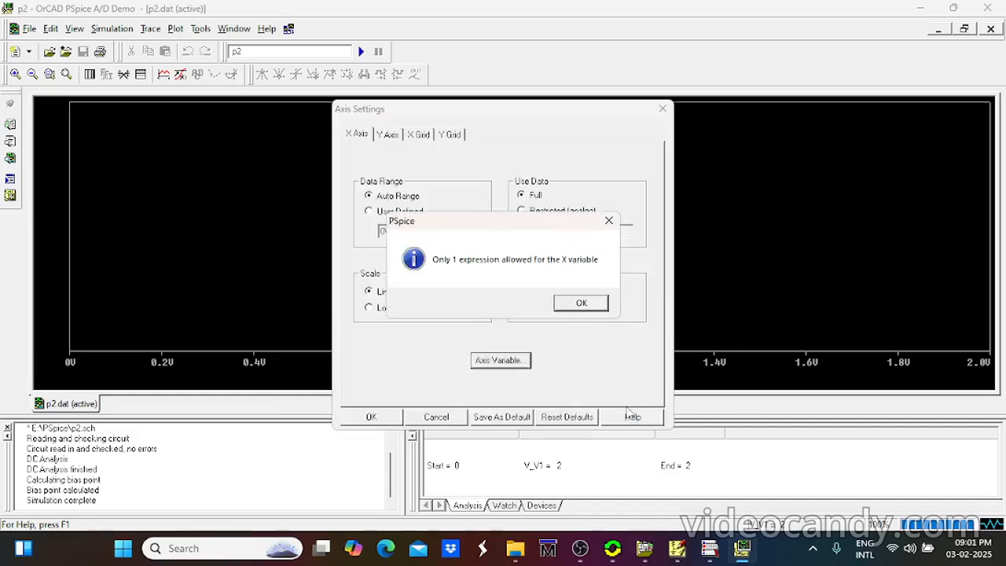
{"action": "left_click", "coordinate": [579, 302]}
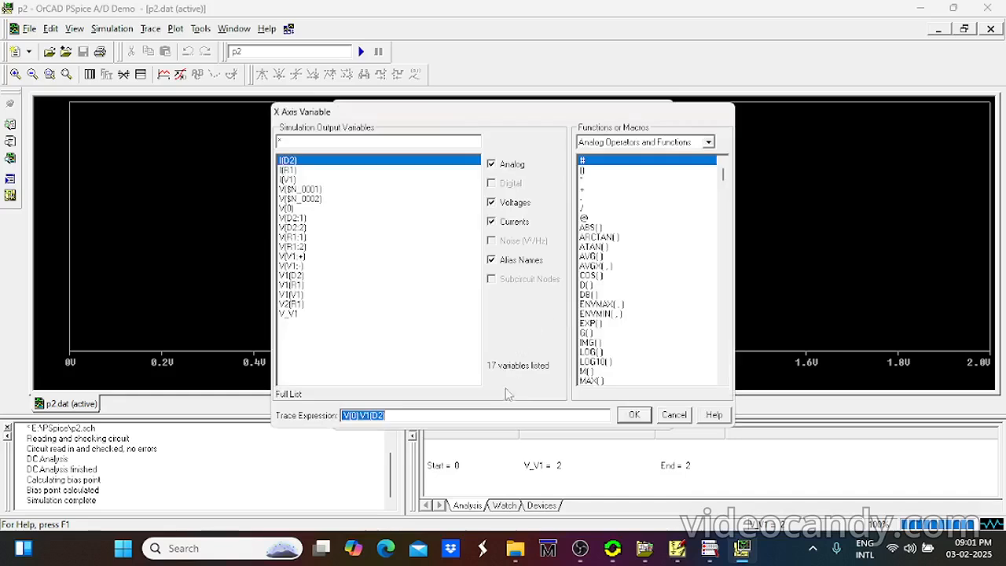
{"action": "left_click", "coordinate": [303, 276]}
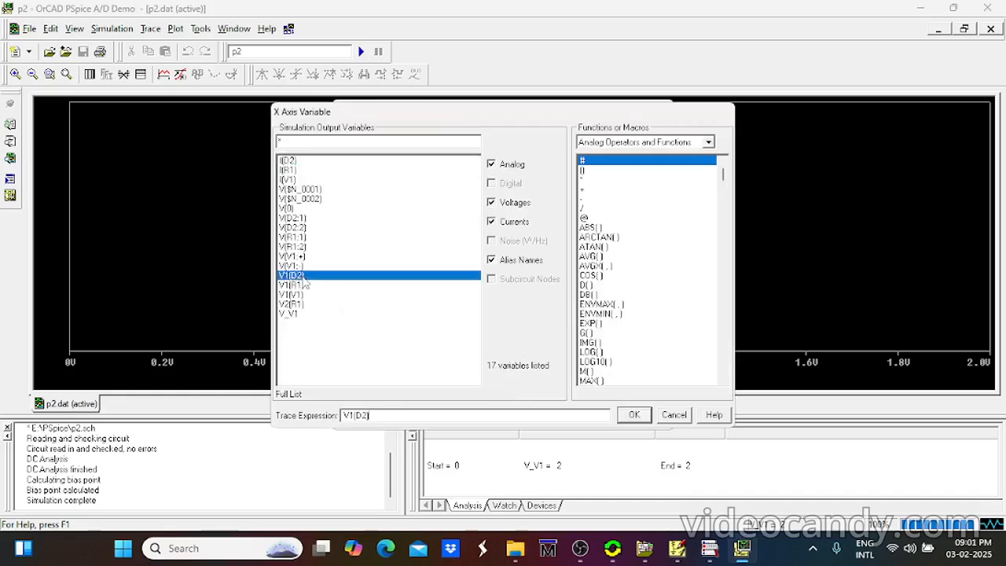
{"action": "left_click", "coordinate": [634, 416]}
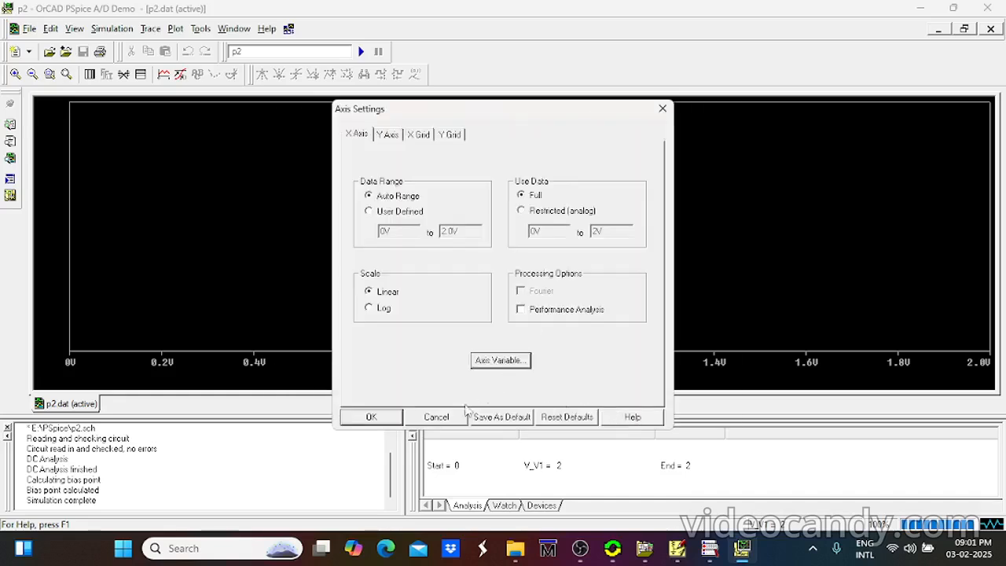
{"action": "left_click", "coordinate": [368, 418]}
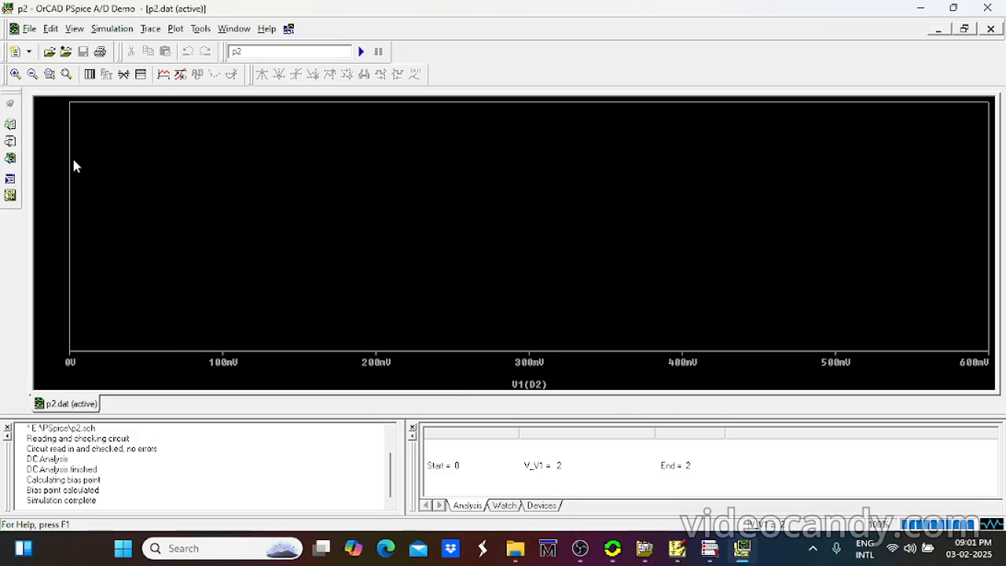
Add a trace of the diode current I(D2) to the plot against V1(D2).
{"action": "left_click", "coordinate": [149, 32]}
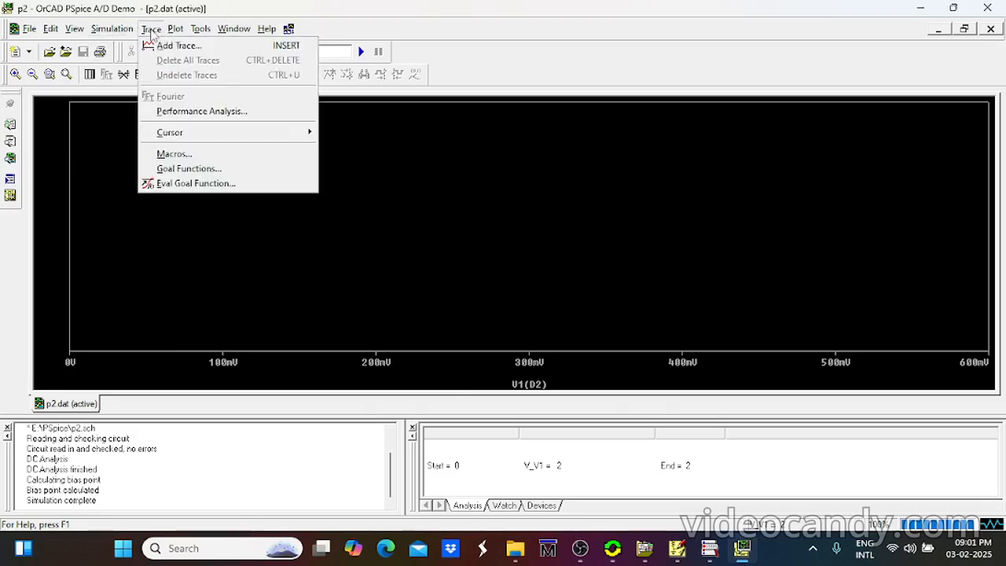
{"action": "left_click", "coordinate": [167, 46]}
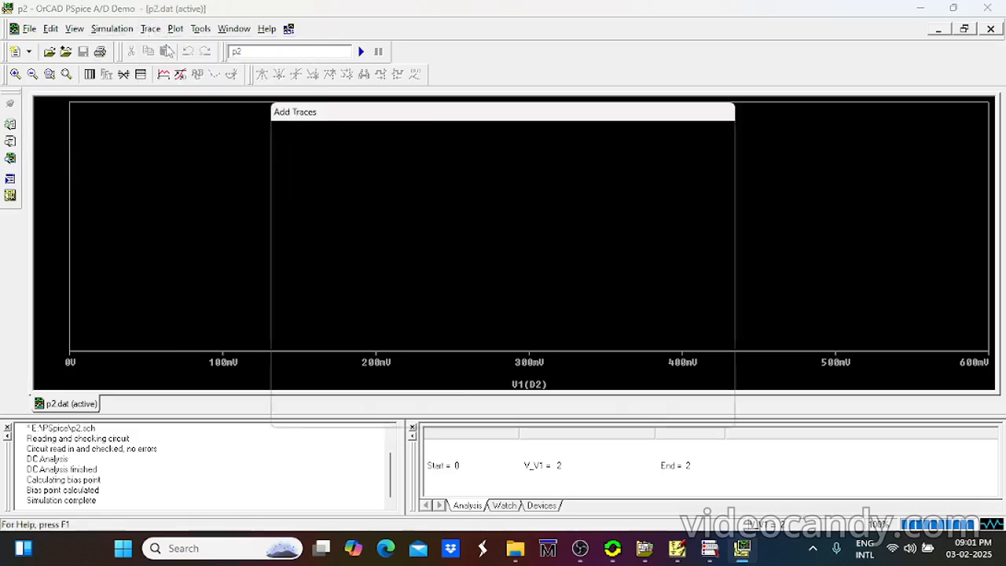
{"action": "left_click", "coordinate": [292, 163]}
{"action": "left_click", "coordinate": [633, 414]}
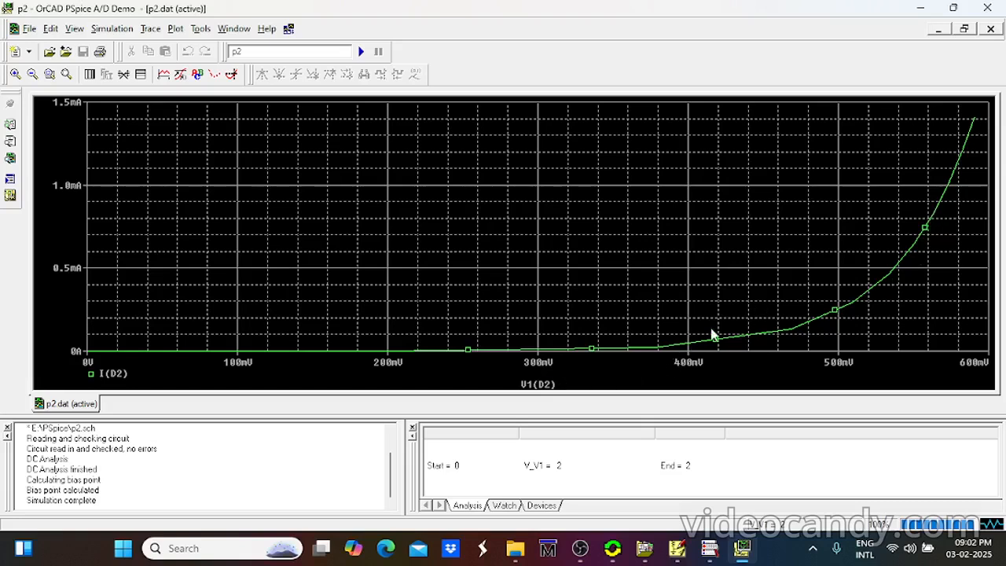
Compare the voltages and currents on the p2 schematic in PSpice Schematics with the diode curve in OrCAD PSpice A/D.
{"action": "left_click", "coordinate": [676, 548]}
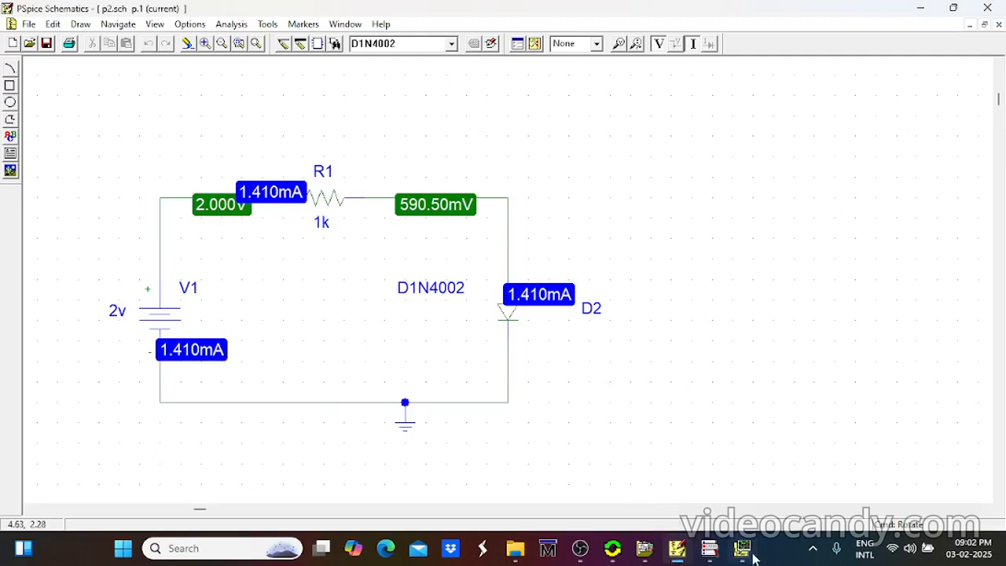
{"action": "left_click", "coordinate": [753, 557]}
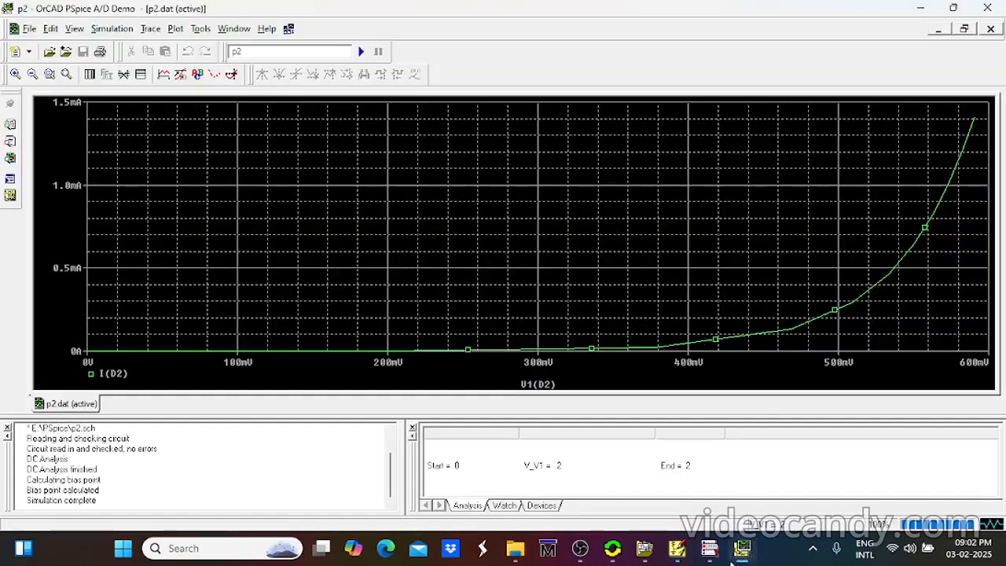
{"action": "left_click", "coordinate": [677, 554]}
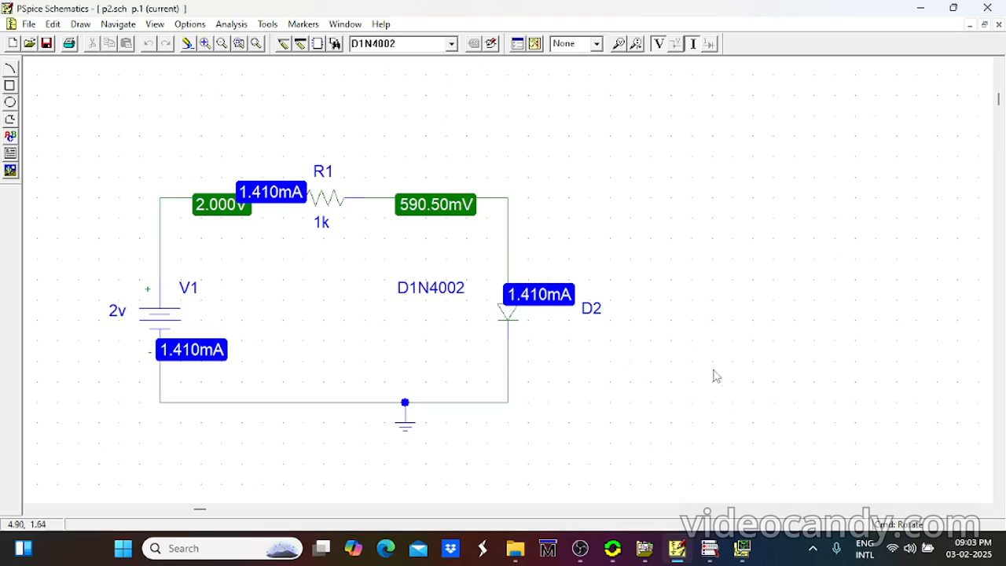
{"action": "left_click", "coordinate": [710, 548]}
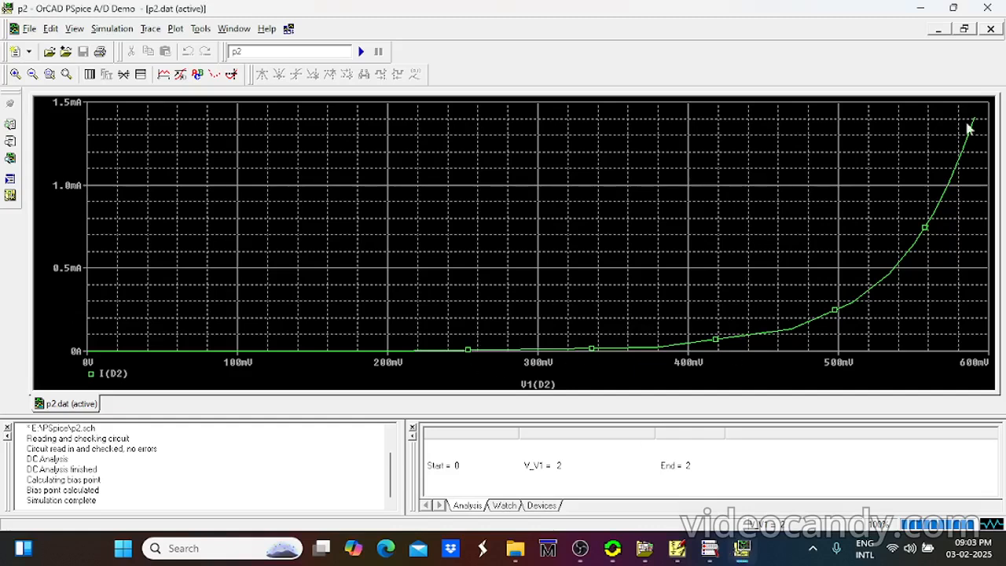